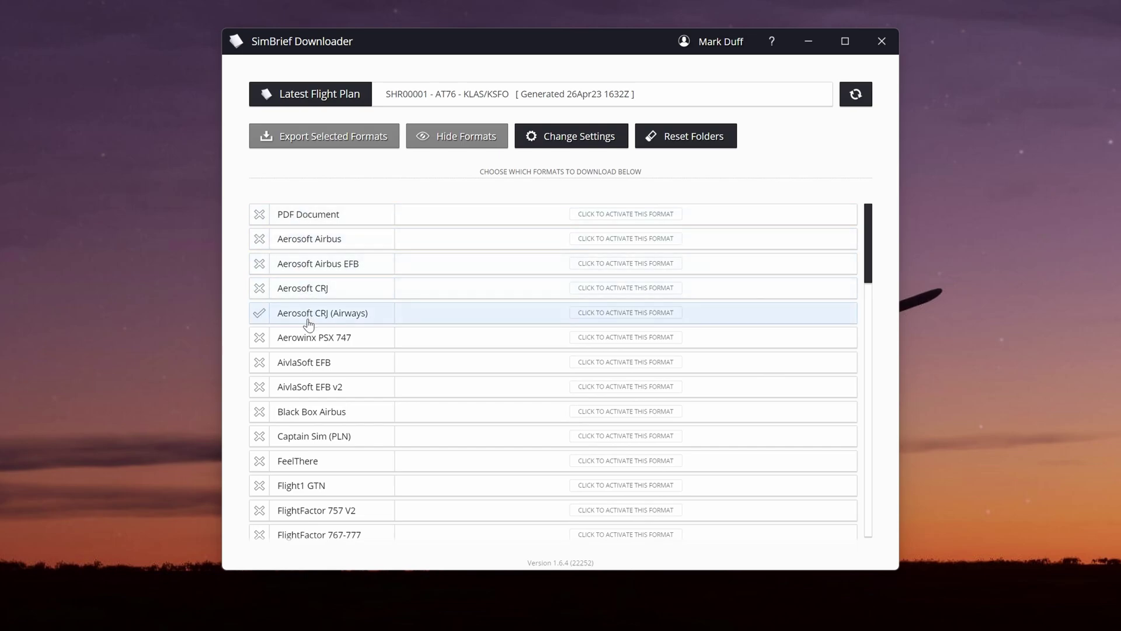
# Export the plan in Aerosoft CRJ format as KLASKSFO.flp, overwriting the existing file.
pyautogui.click(306, 293)
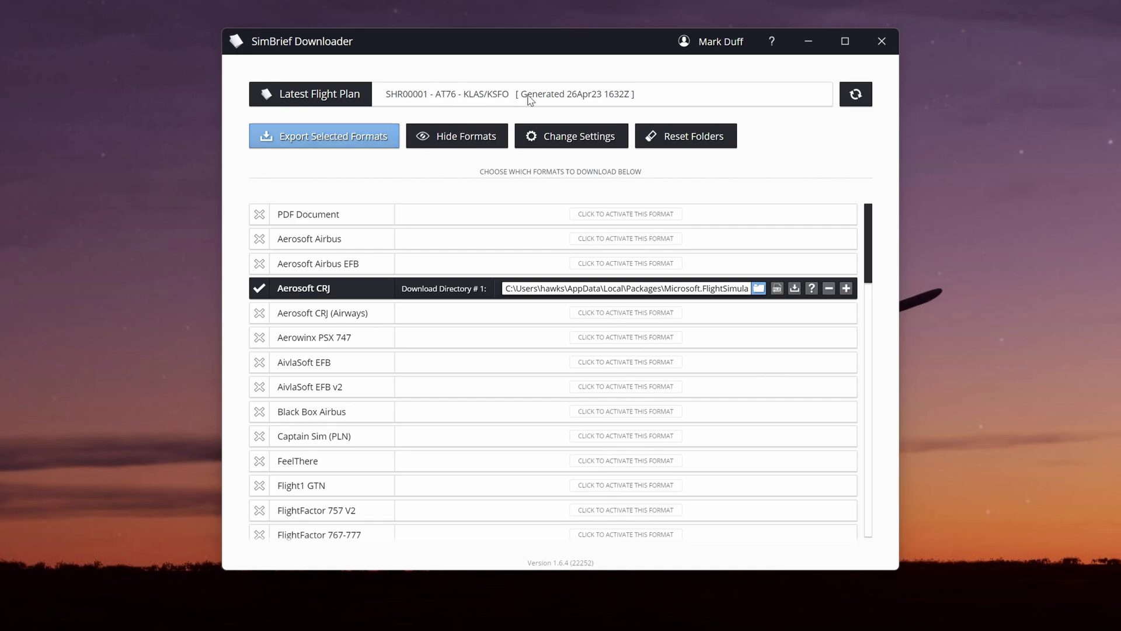
pyautogui.click(330, 137)
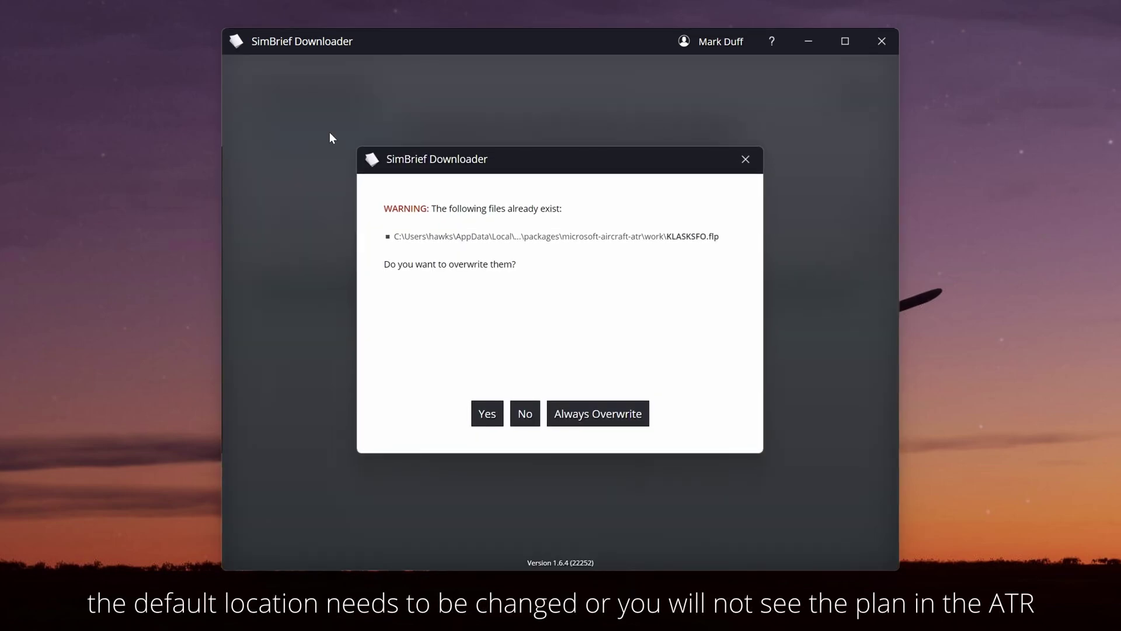
pyautogui.click(496, 419)
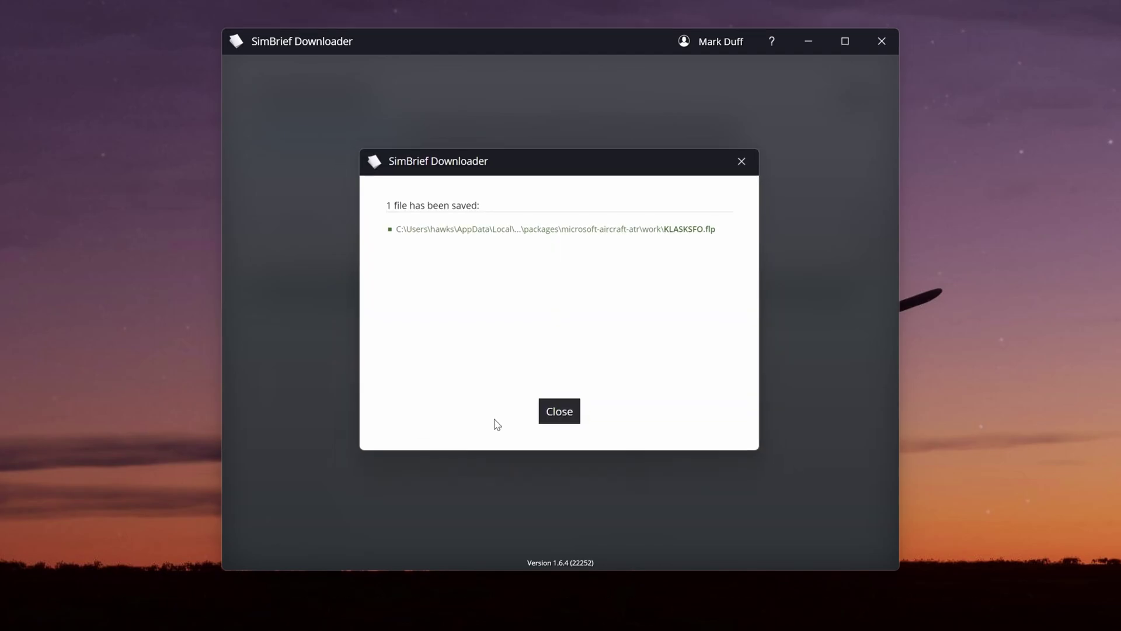
pyautogui.click(560, 420)
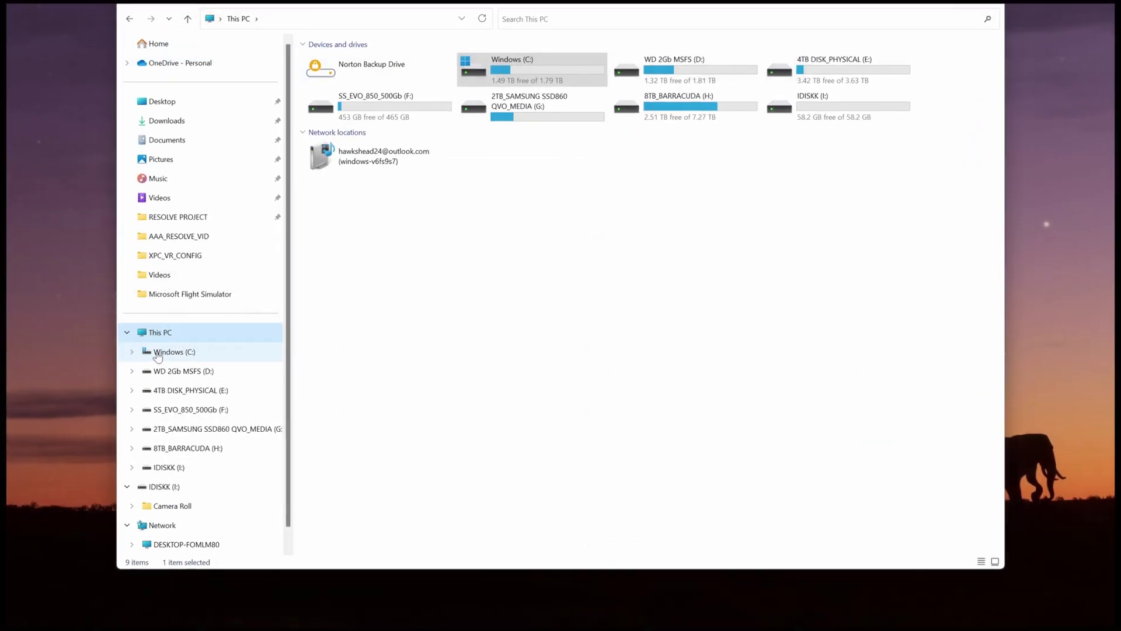
# Browse from the C: drive through Users, the user folder, AppData and Local into Packages.
pyautogui.click(169, 352)
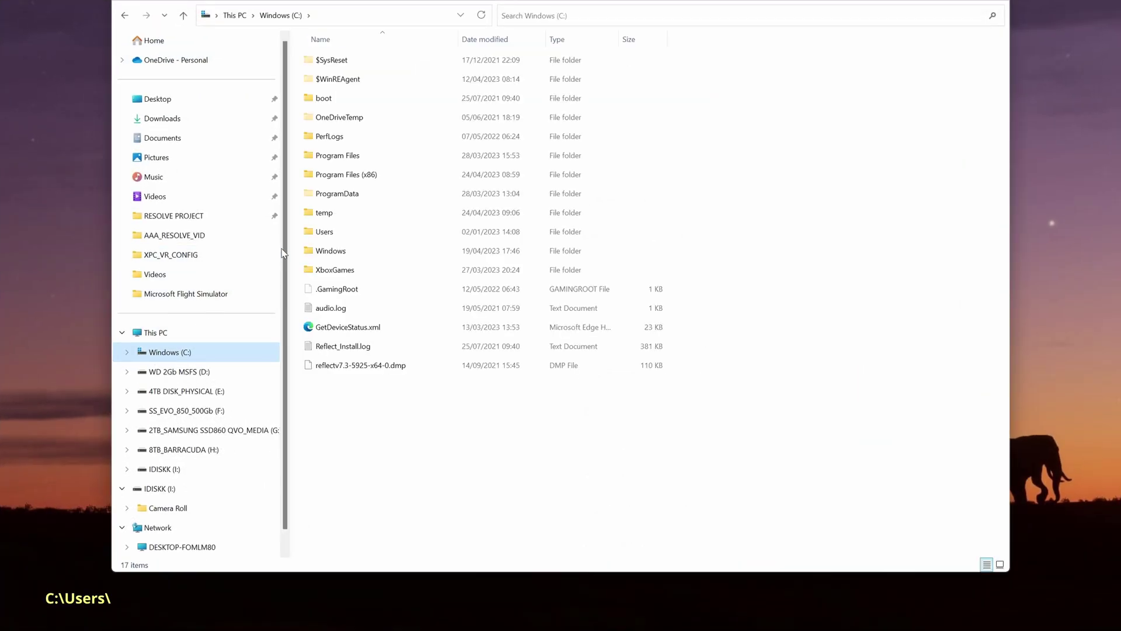
pyautogui.doubleClick(332, 232)
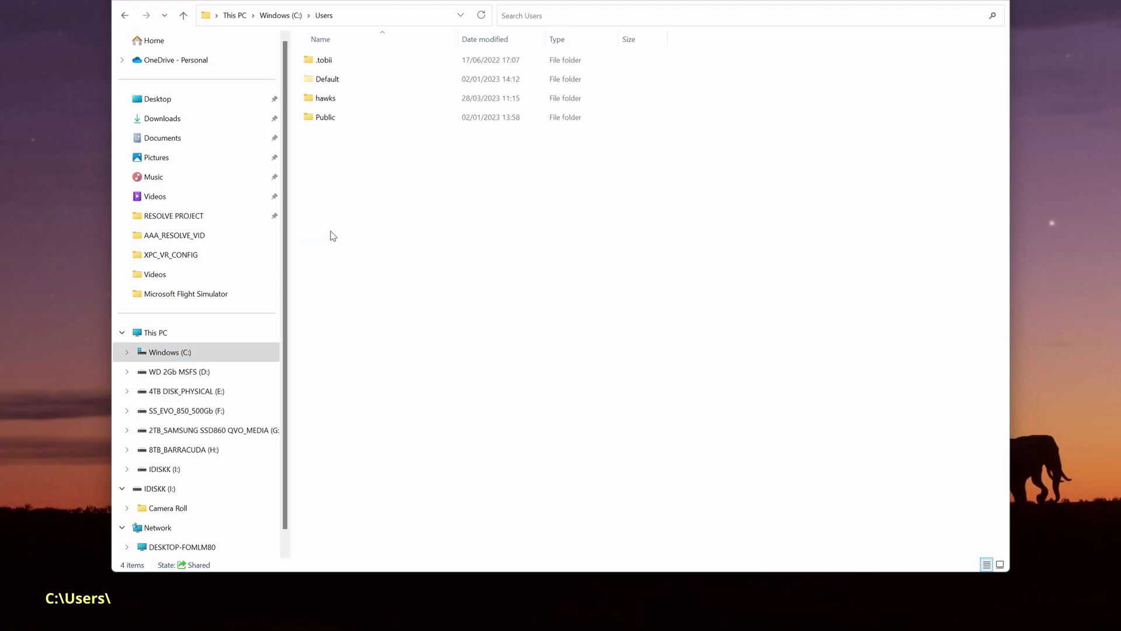
pyautogui.doubleClick(344, 100)
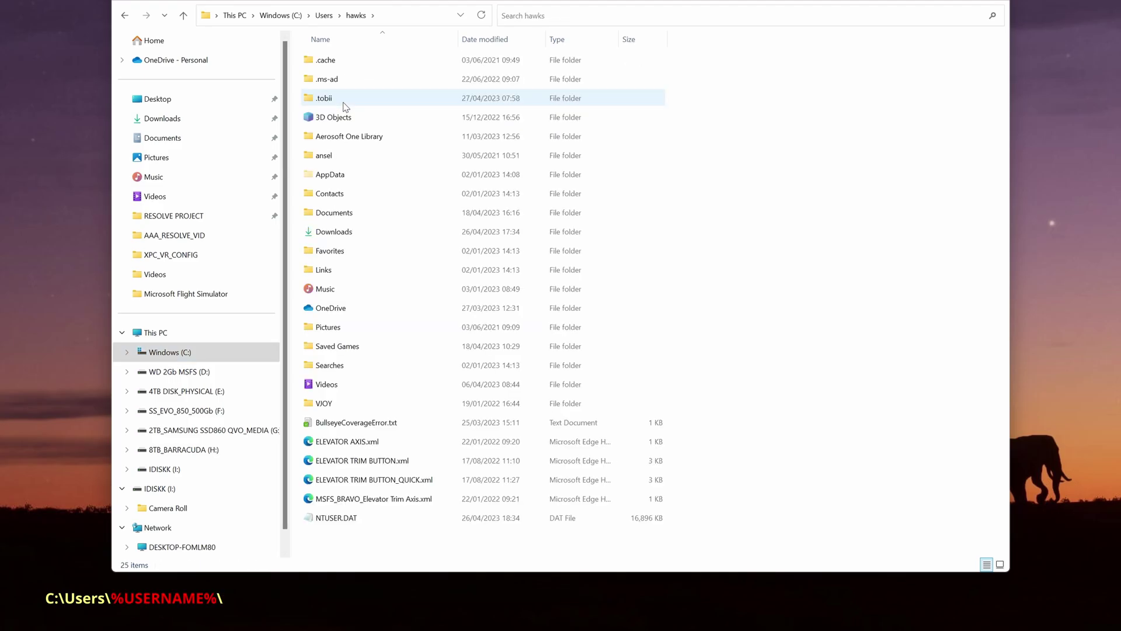
pyautogui.doubleClick(336, 175)
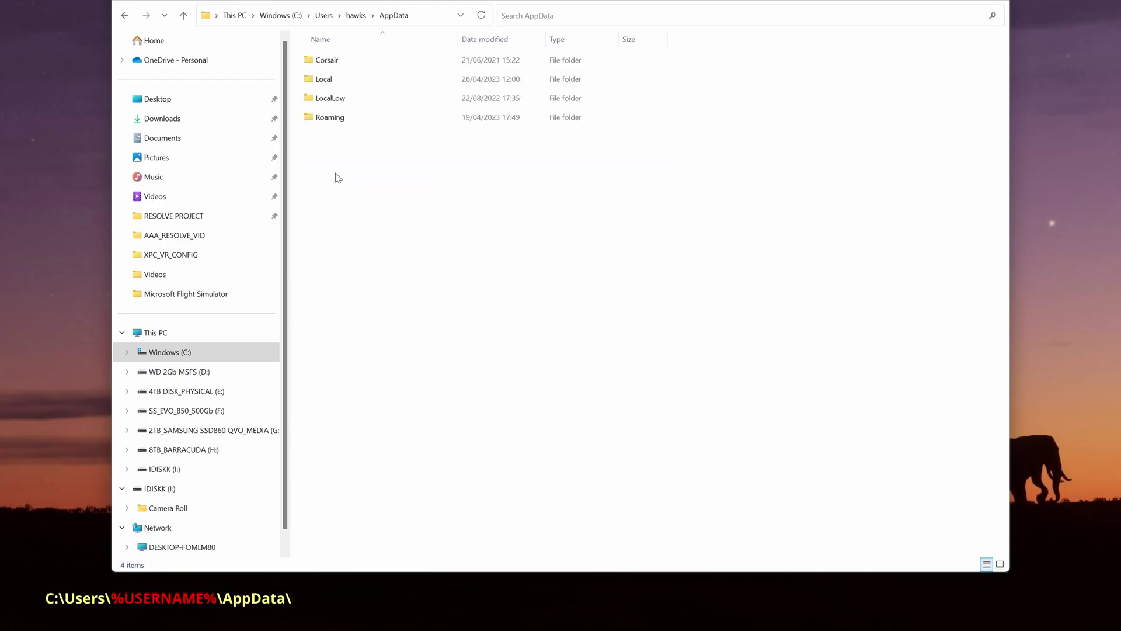
pyautogui.click(334, 80)
pyautogui.doubleClick(334, 80)
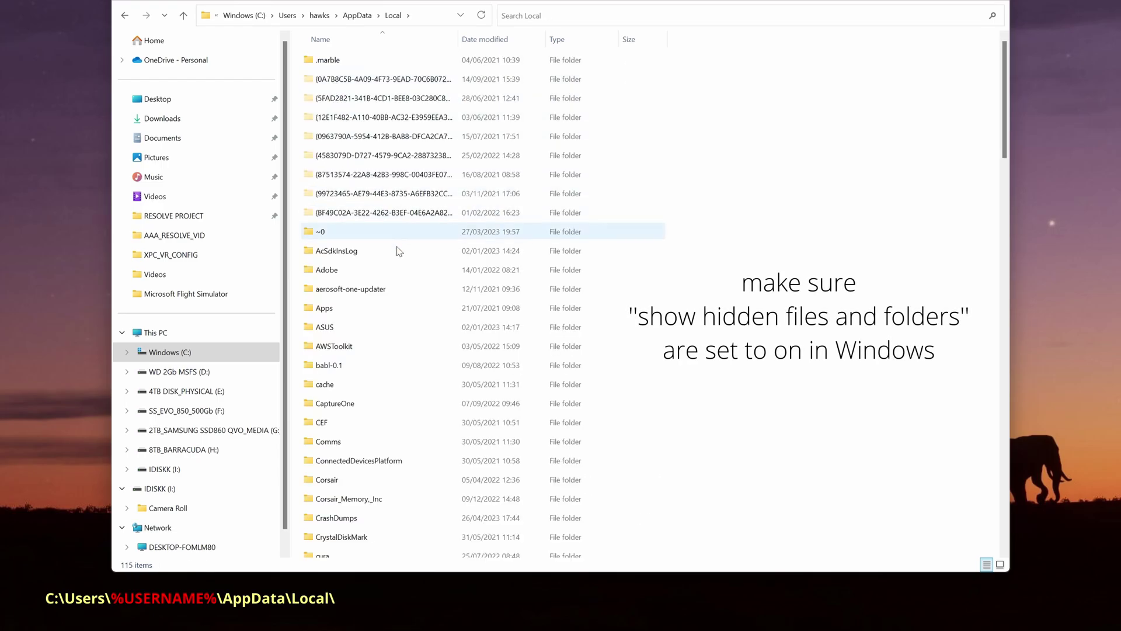
pyautogui.scroll(-15, 410, 297)
pyautogui.scroll(-4, 410, 298)
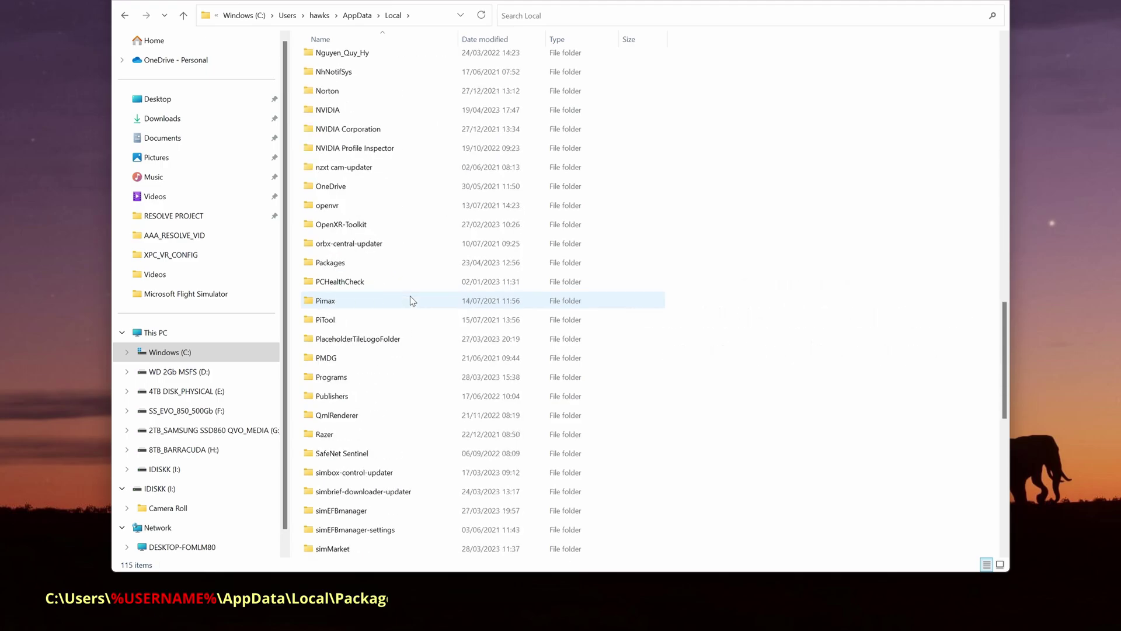
pyautogui.doubleClick(409, 262)
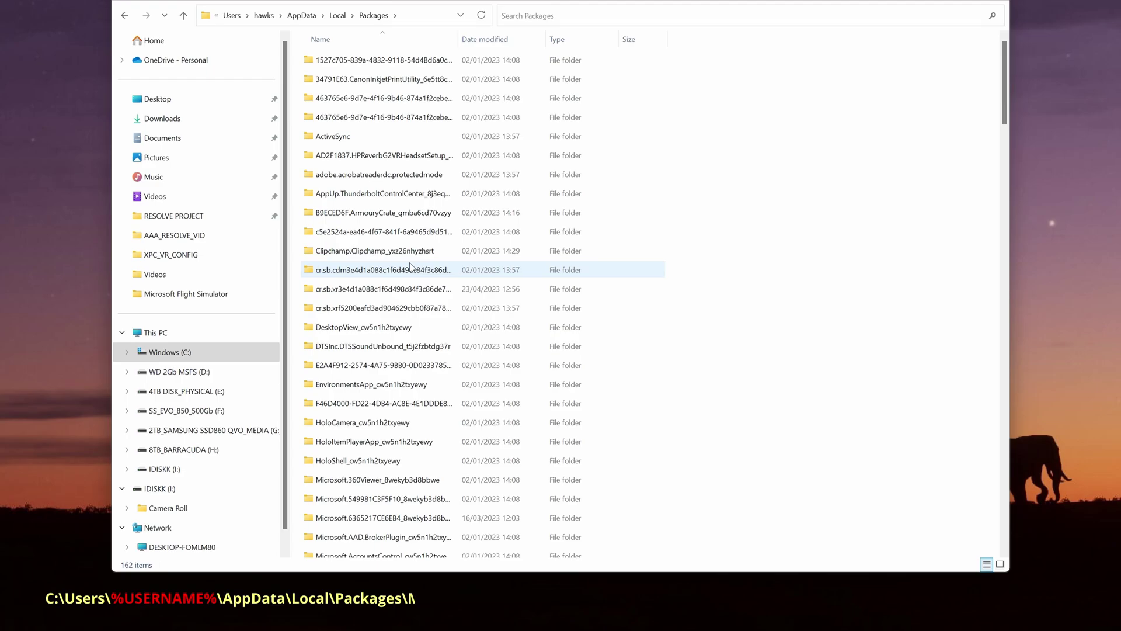
# Go into the Flight Simulator package's LocalState\packages\microsoft-aircraft-atr\work folder and select KLASKSFO.flp.
pyautogui.scroll(-4, 410, 266)
pyautogui.scroll(-7, 410, 266)
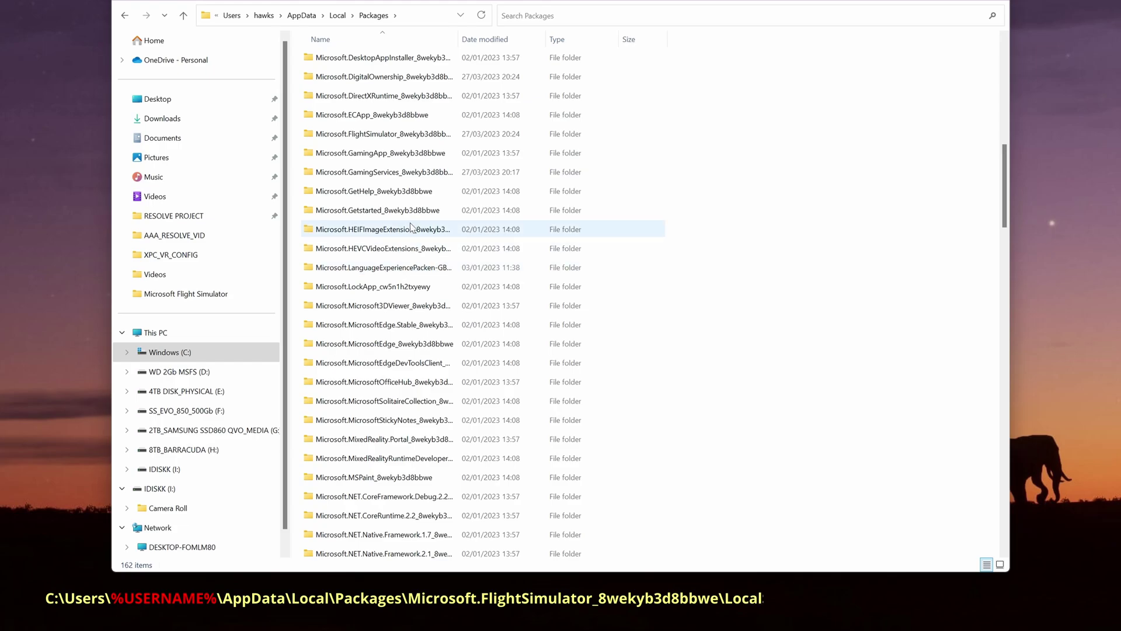
pyautogui.doubleClick(403, 134)
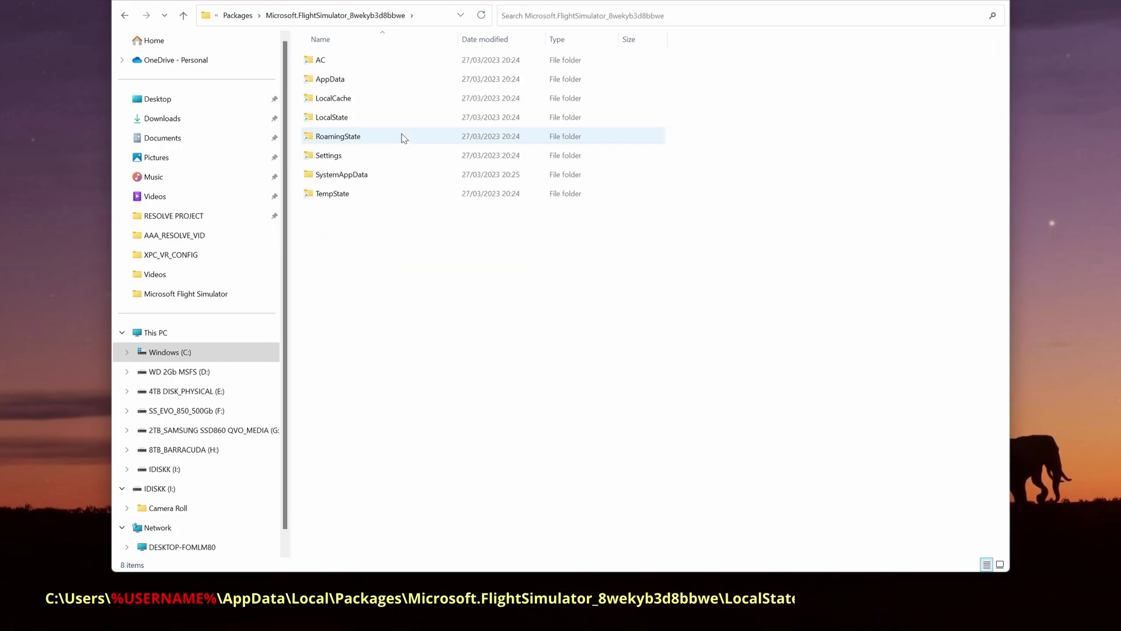
pyautogui.doubleClick(358, 118)
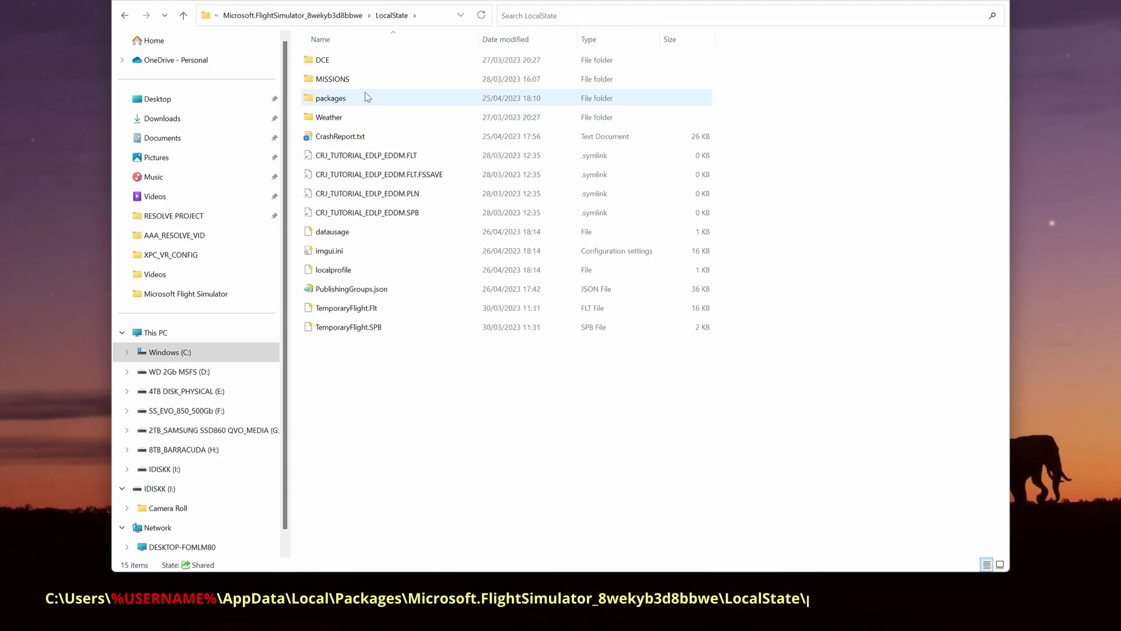
pyautogui.doubleClick(366, 95)
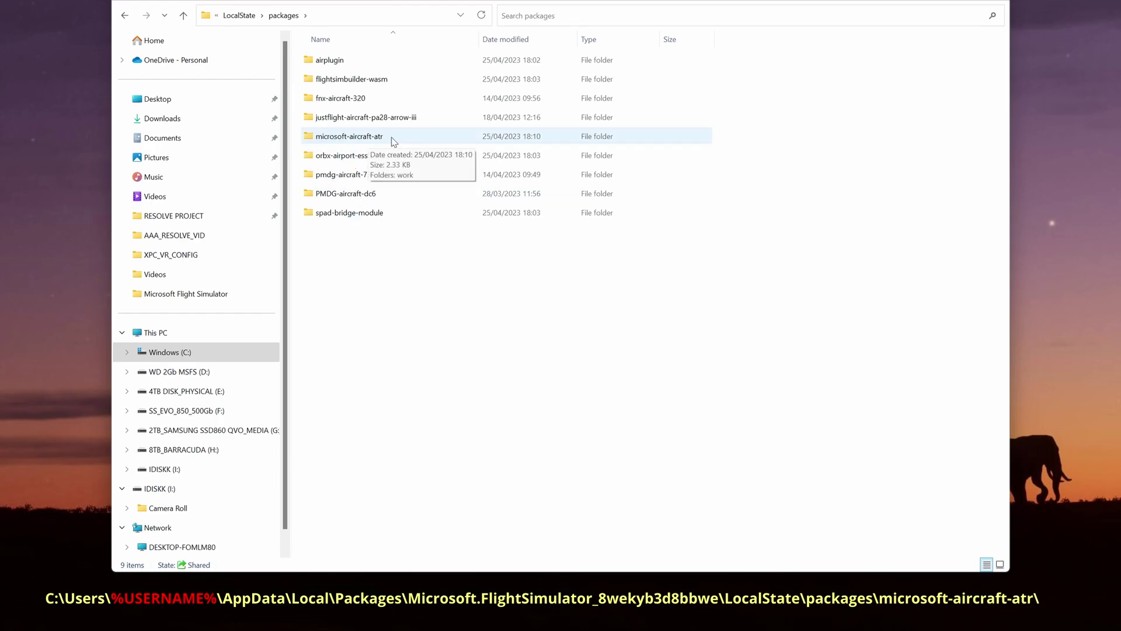
pyautogui.doubleClick(373, 137)
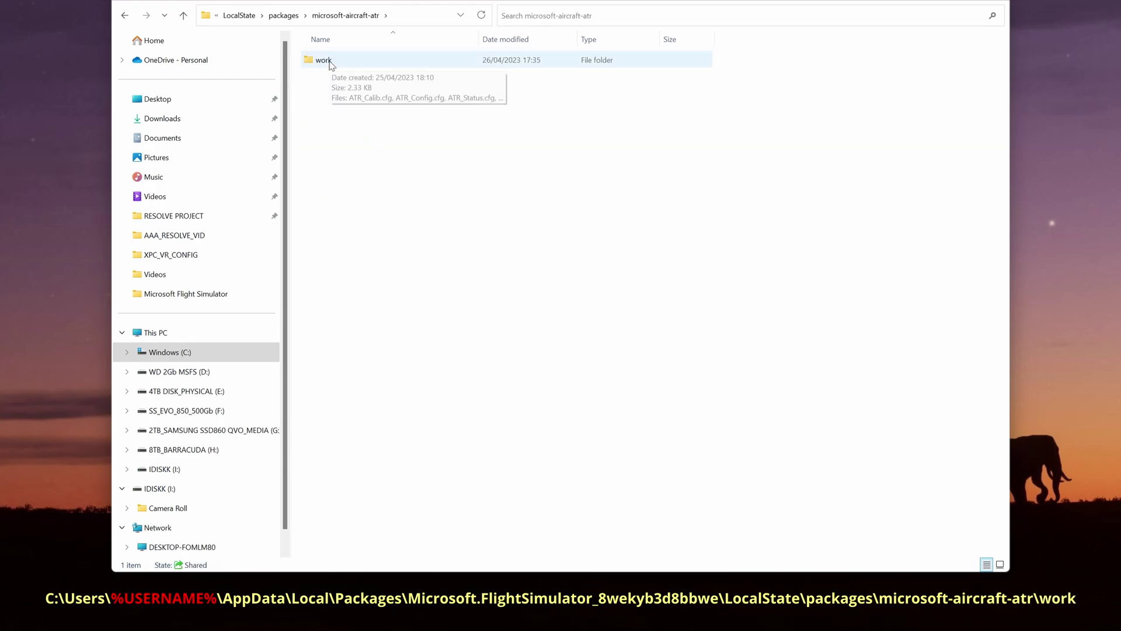
pyautogui.doubleClick(323, 60)
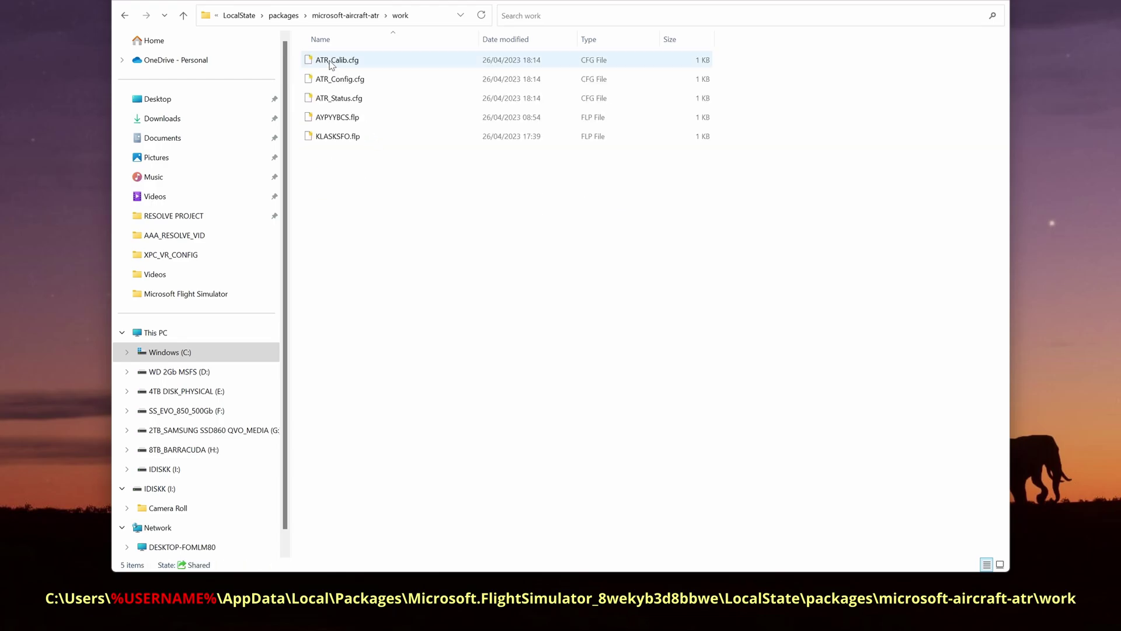
pyautogui.click(340, 140)
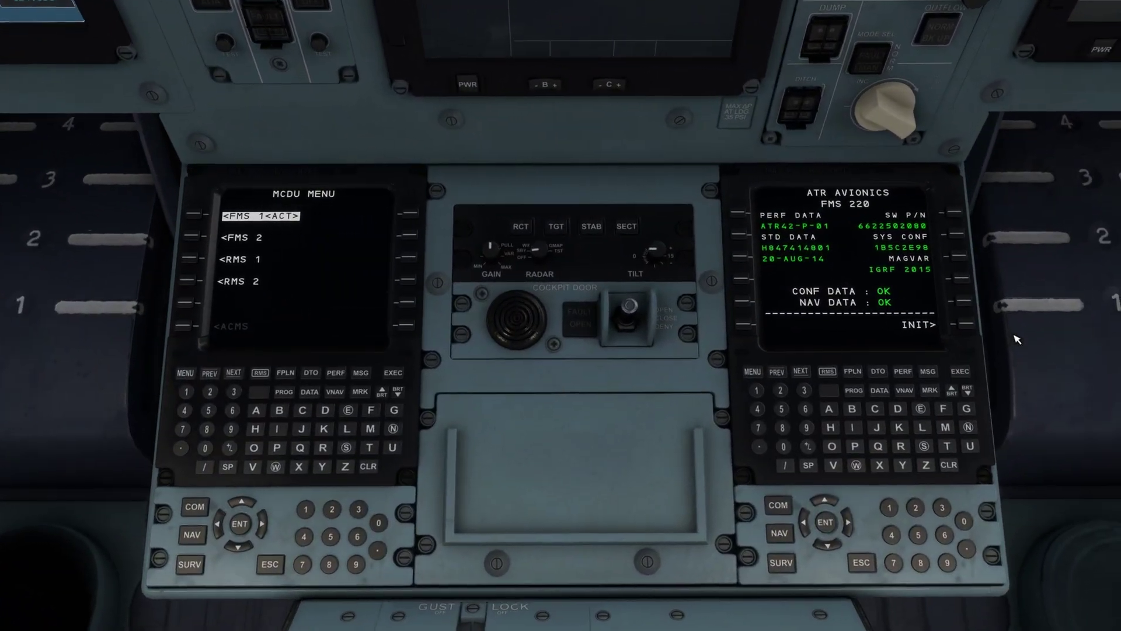
# Set the FMS initial position to the GPS position N36°04.94 W115°09.19.
pyautogui.click(186, 216)
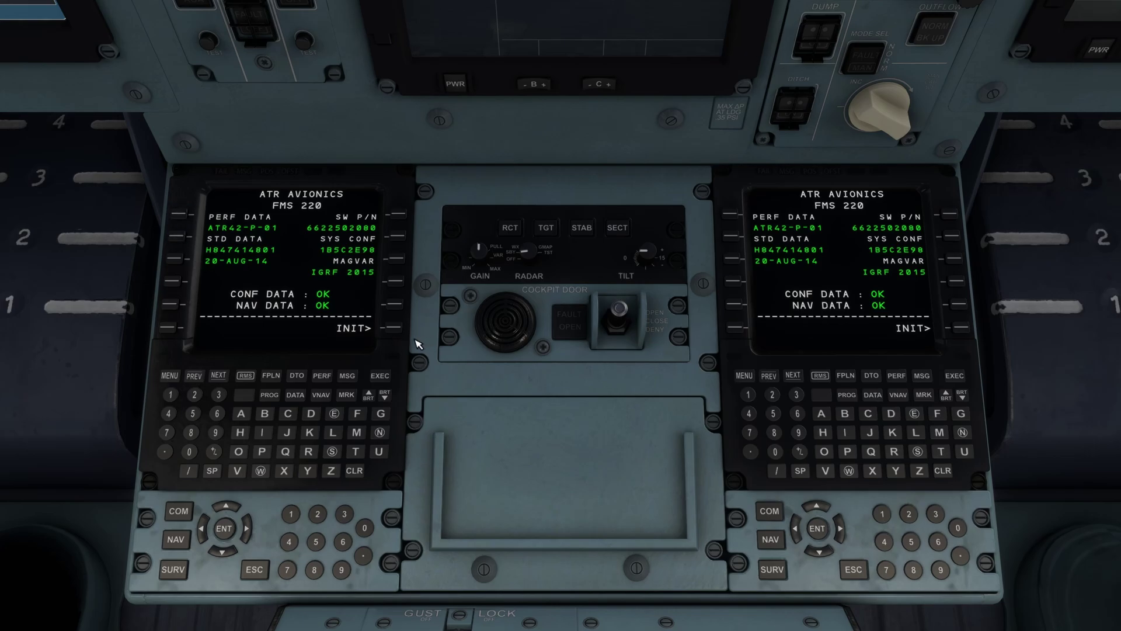
pyautogui.click(395, 328)
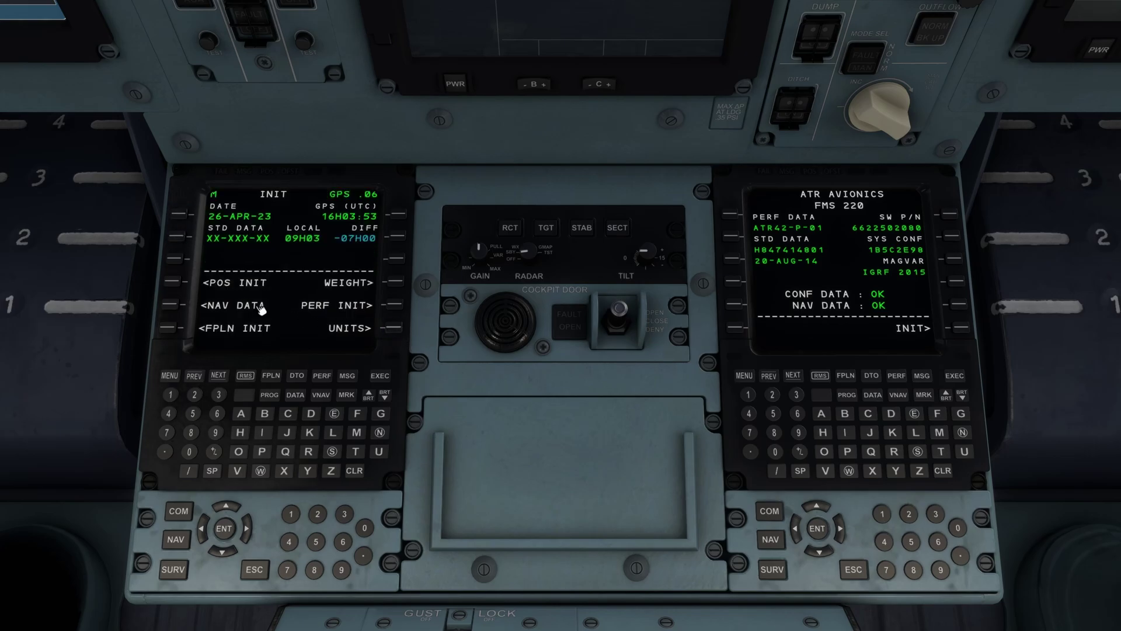
pyautogui.click(173, 282)
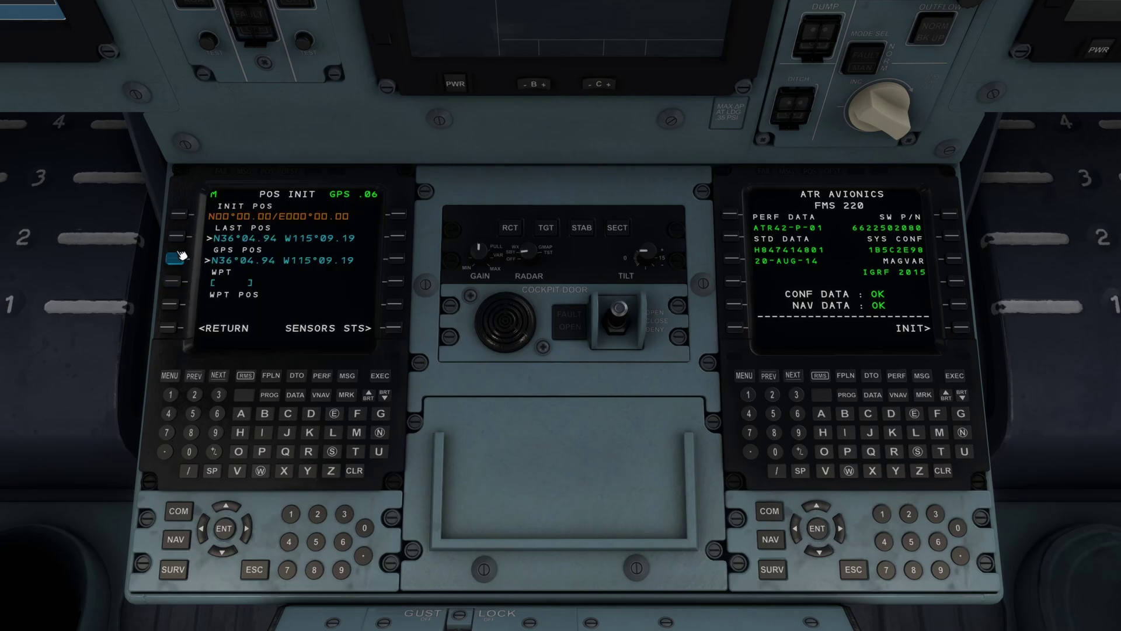
pyautogui.click(176, 259)
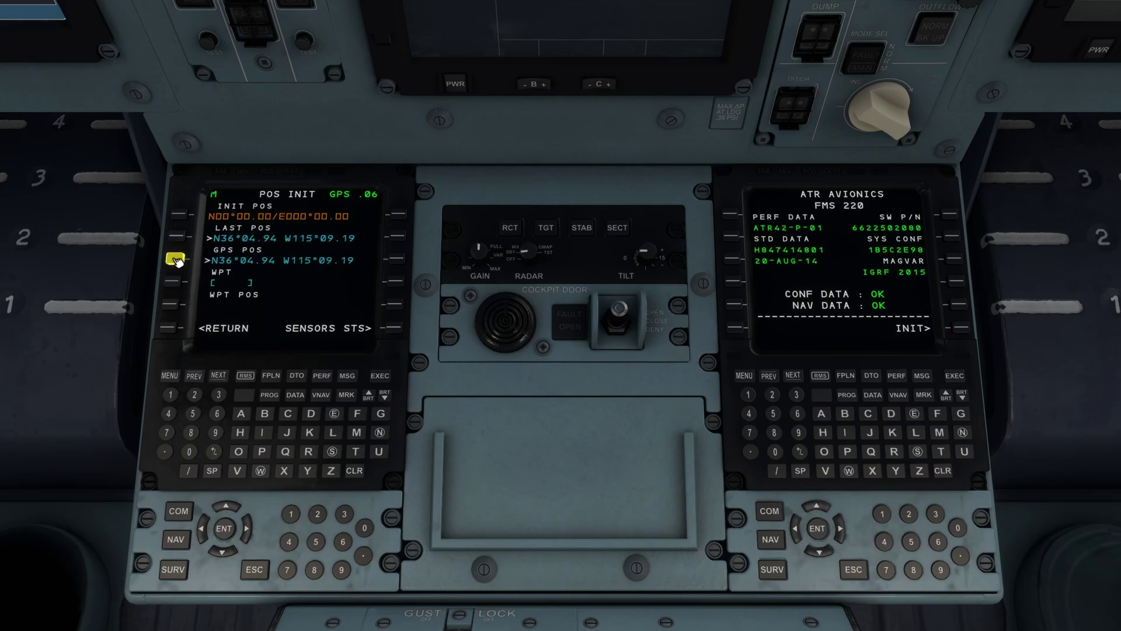
pyautogui.click(178, 215)
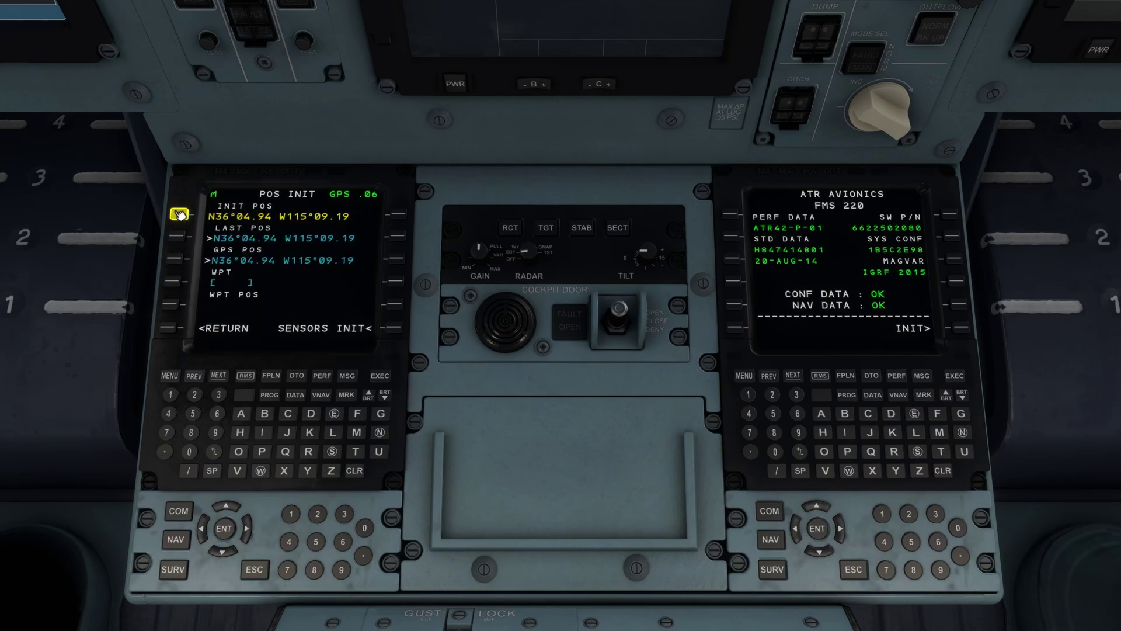
# Go through INIT and FPLN INIT to reach the ROUTE SEL page.
pyautogui.click(169, 329)
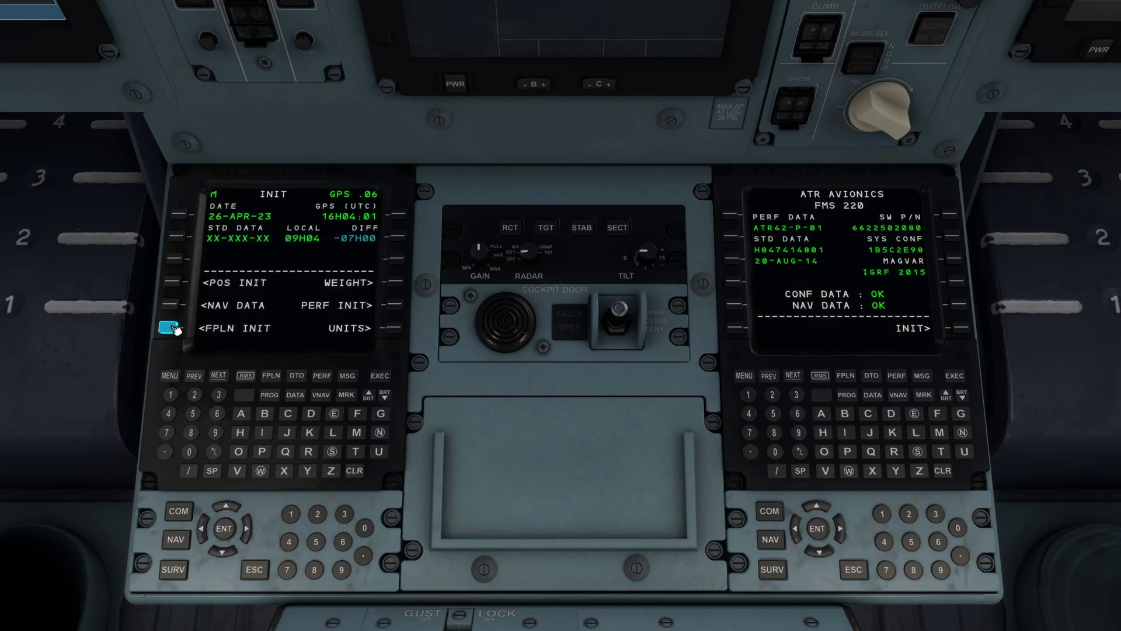
pyautogui.click(174, 330)
pyautogui.click(180, 215)
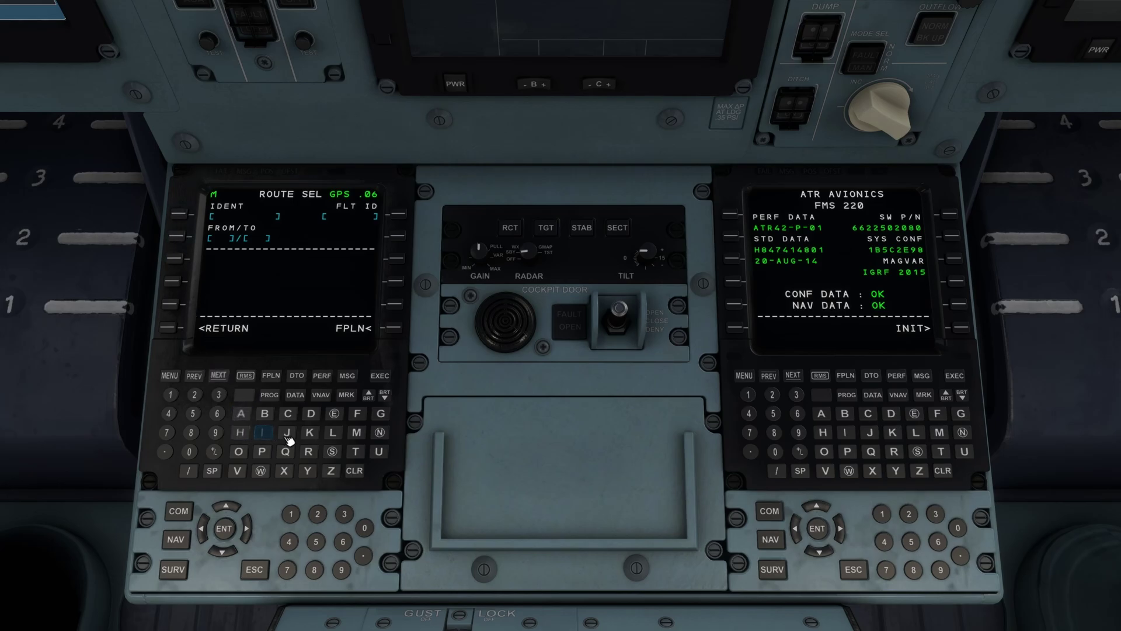
# Enter KLASKSFO in the scratchpad and load it at 1L as a temporary KLAS/KSFO route.
pyautogui.click(311, 433)
pyautogui.click(334, 432)
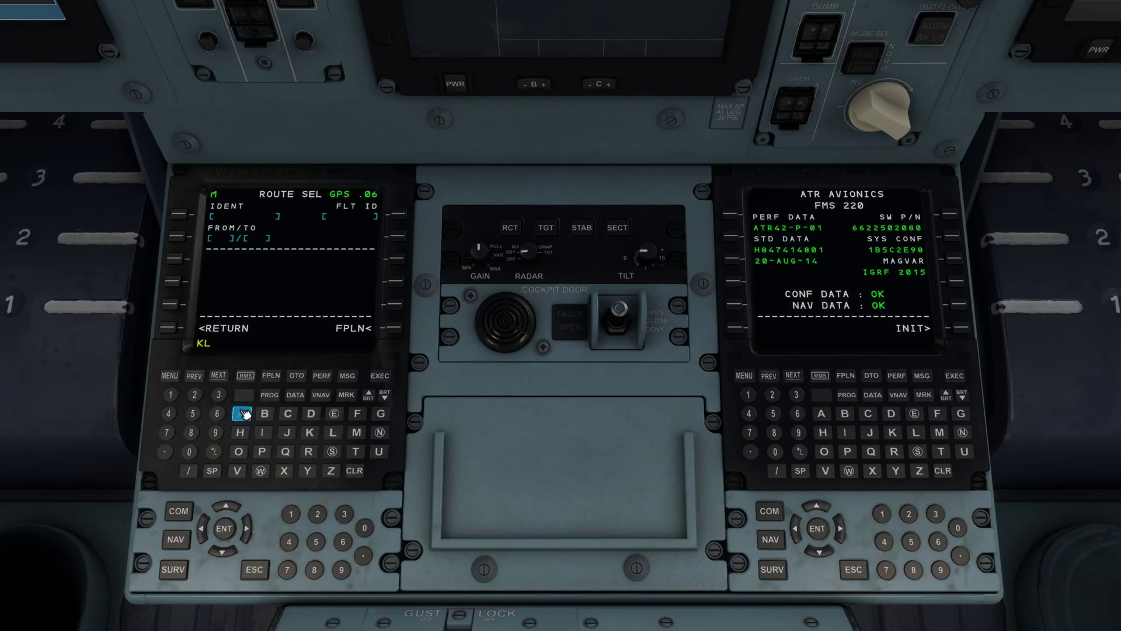
pyautogui.click(240, 413)
pyautogui.click(332, 452)
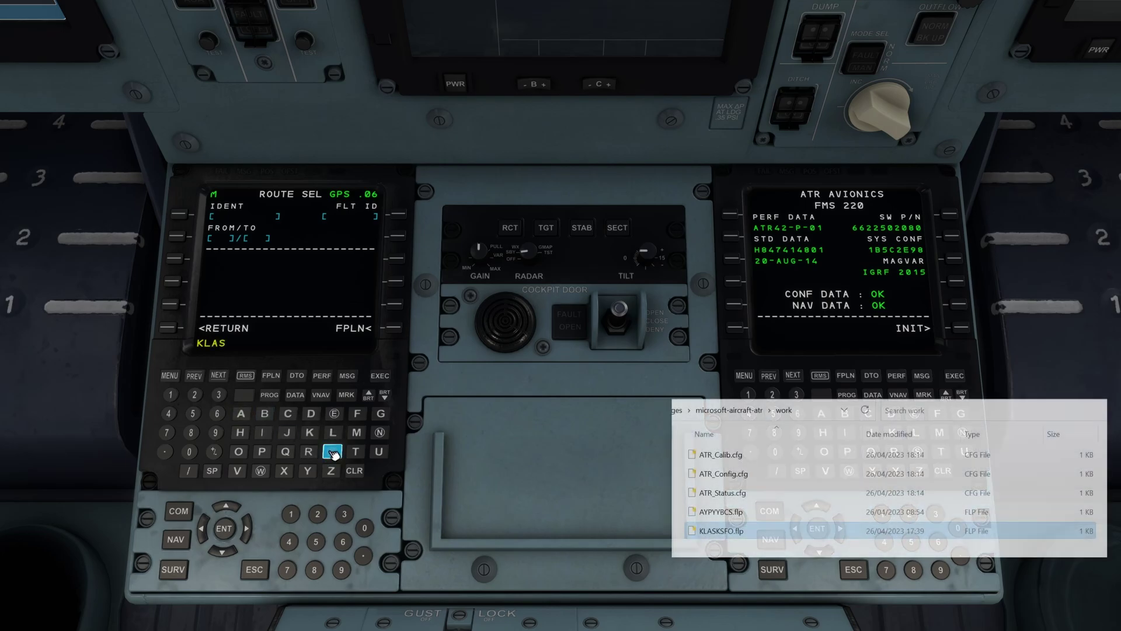
pyautogui.click(310, 432)
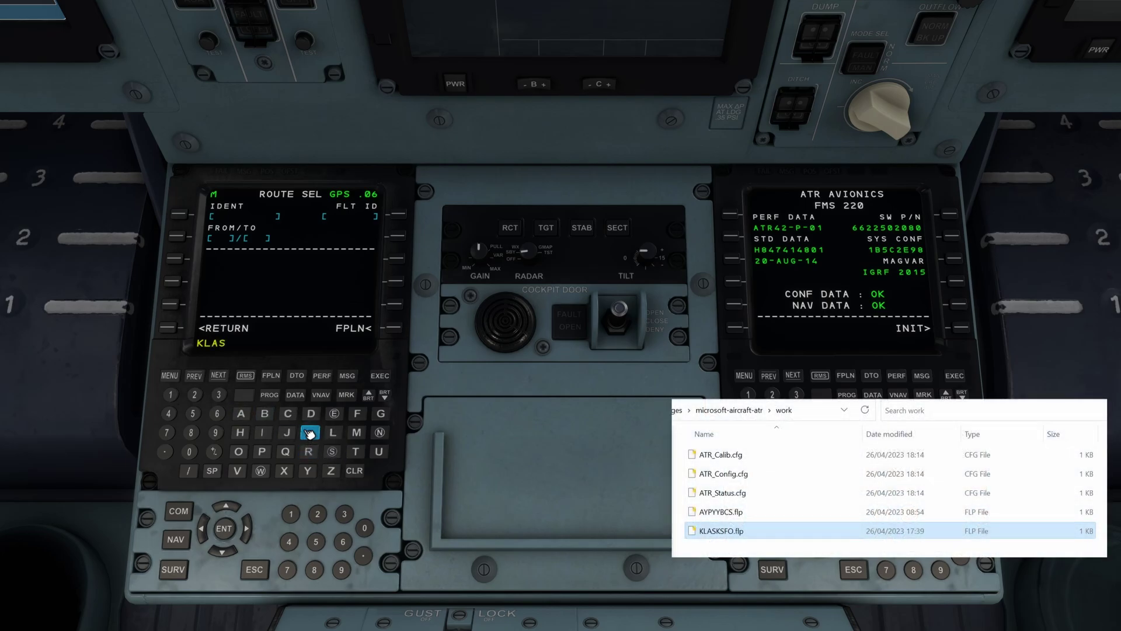
pyautogui.click(334, 452)
pyautogui.click(358, 415)
pyautogui.click(238, 452)
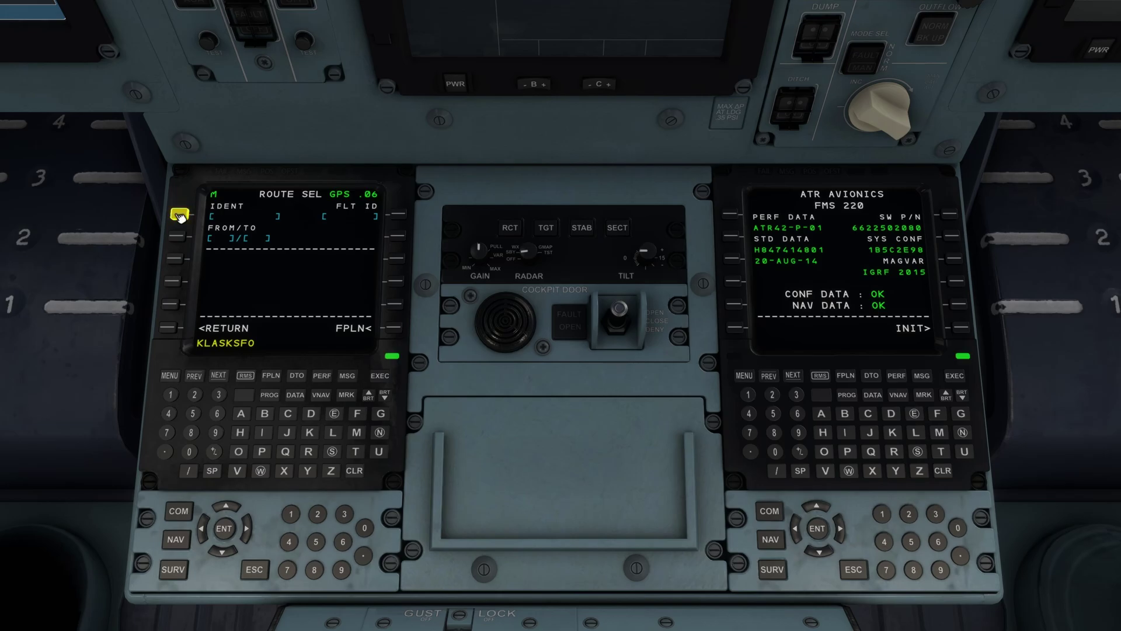
pyautogui.click(180, 216)
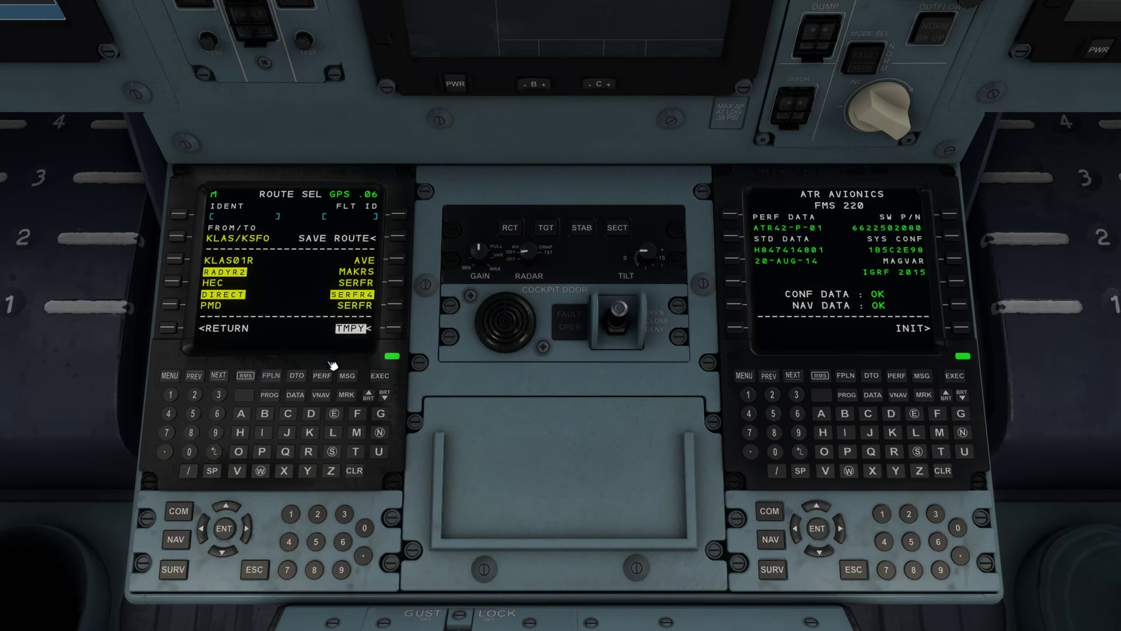
# Execute the KLASKSFO route, page the flight plan to 4/4, and open EDDYY's lateral revision.
pyautogui.click(380, 375)
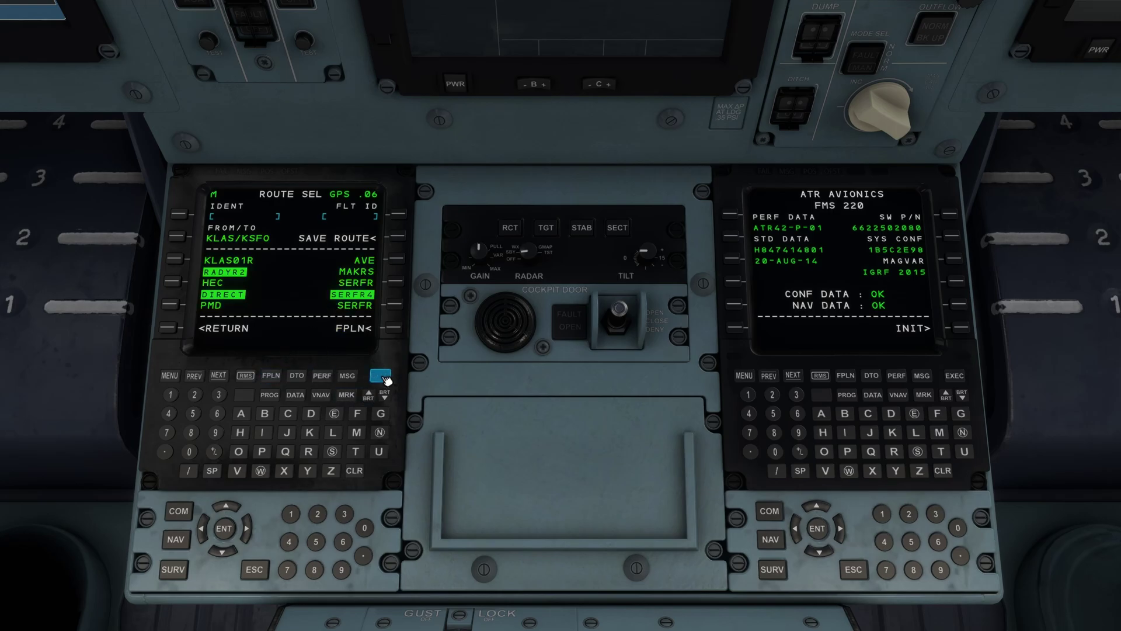
pyautogui.click(271, 376)
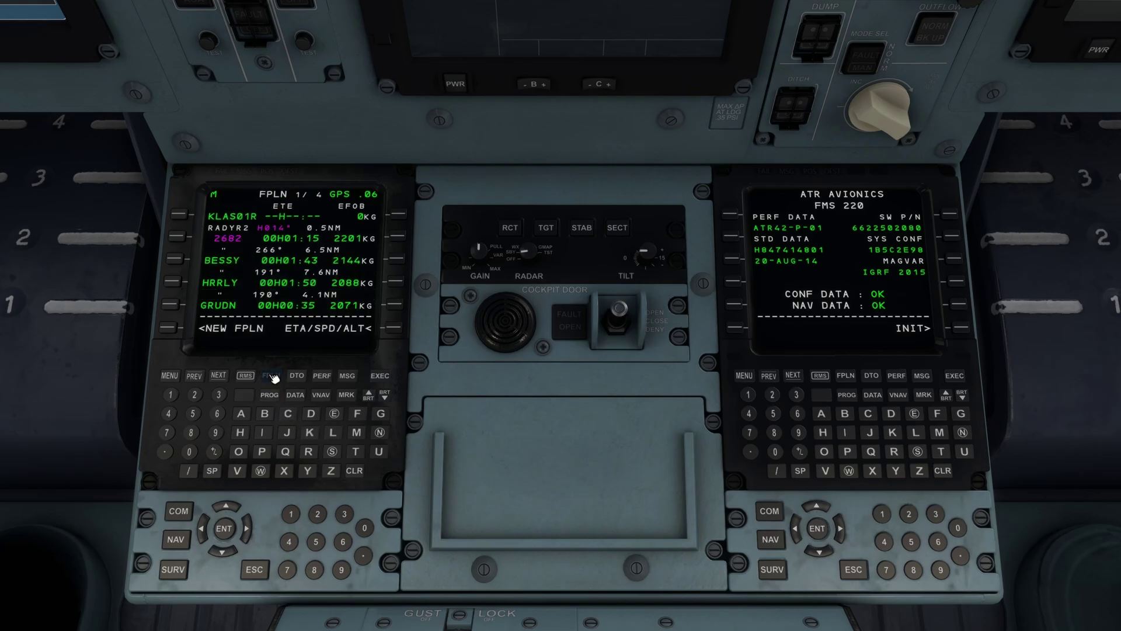
pyautogui.click(219, 376)
pyautogui.click(219, 376)
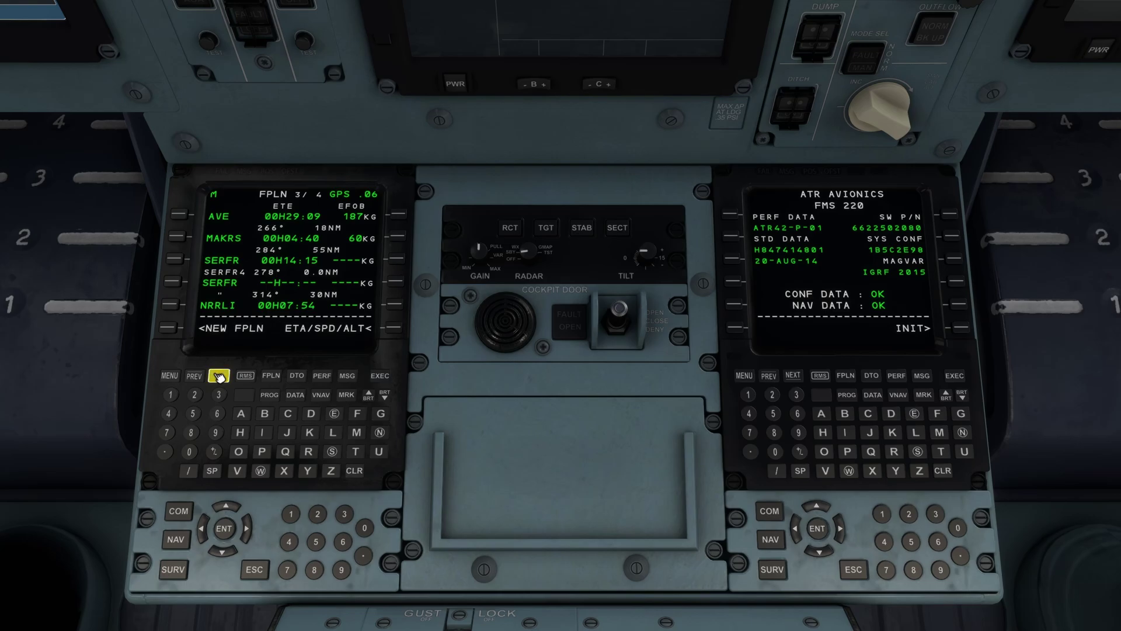
pyautogui.click(219, 376)
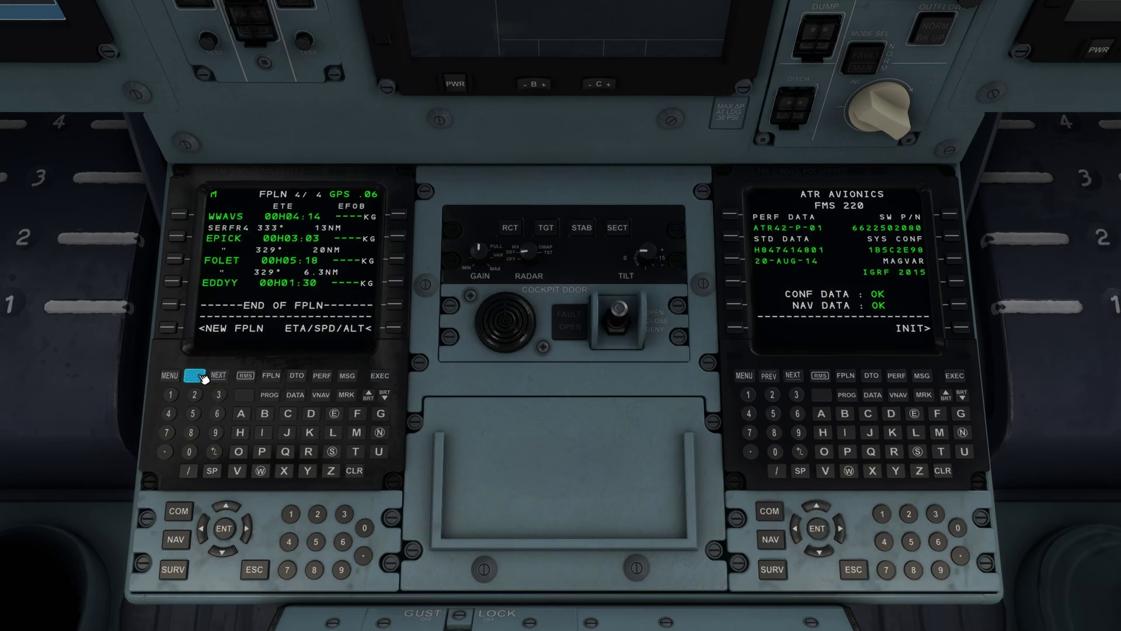
pyautogui.click(202, 378)
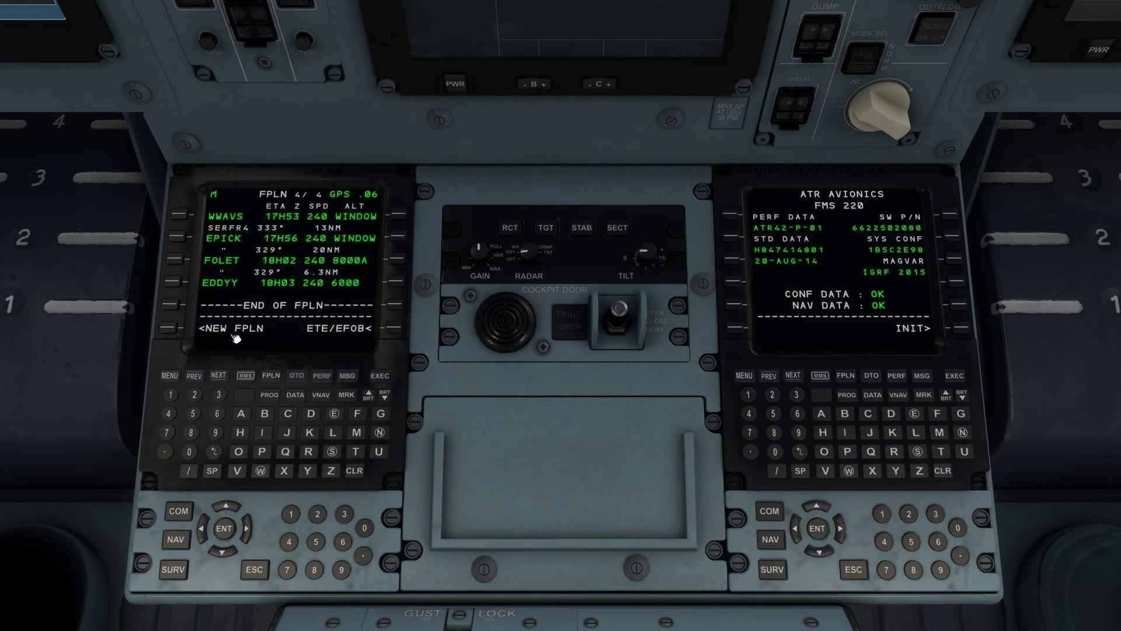
pyautogui.click(174, 282)
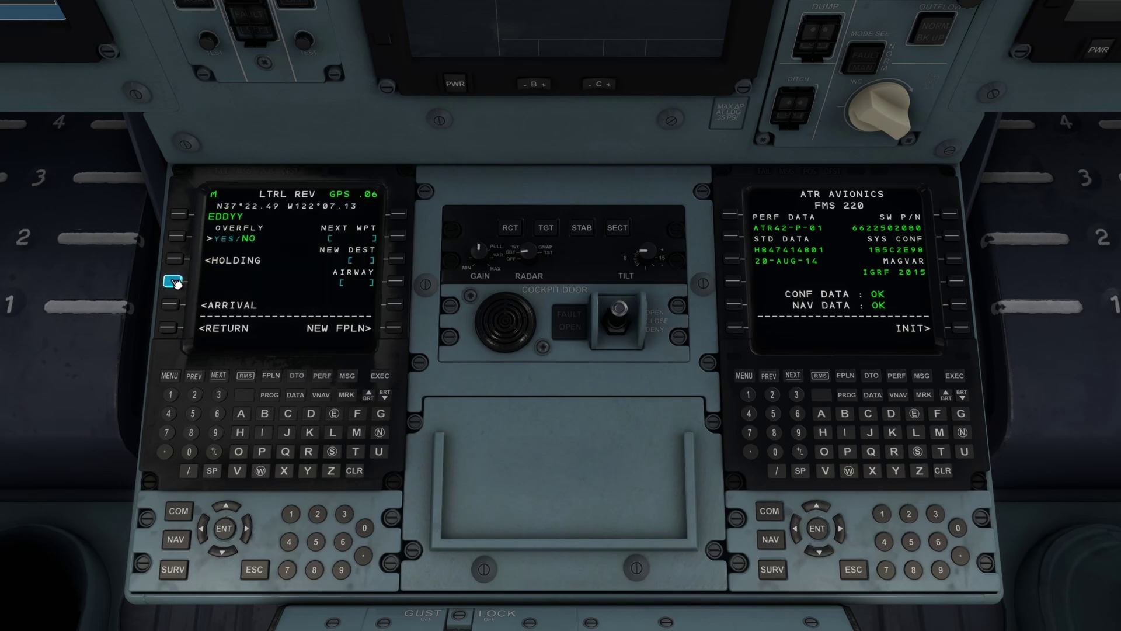
# Select the ILS28L approach, SERFR4 STAR and EDDYY via for KSFO, then execute.
pyautogui.click(178, 307)
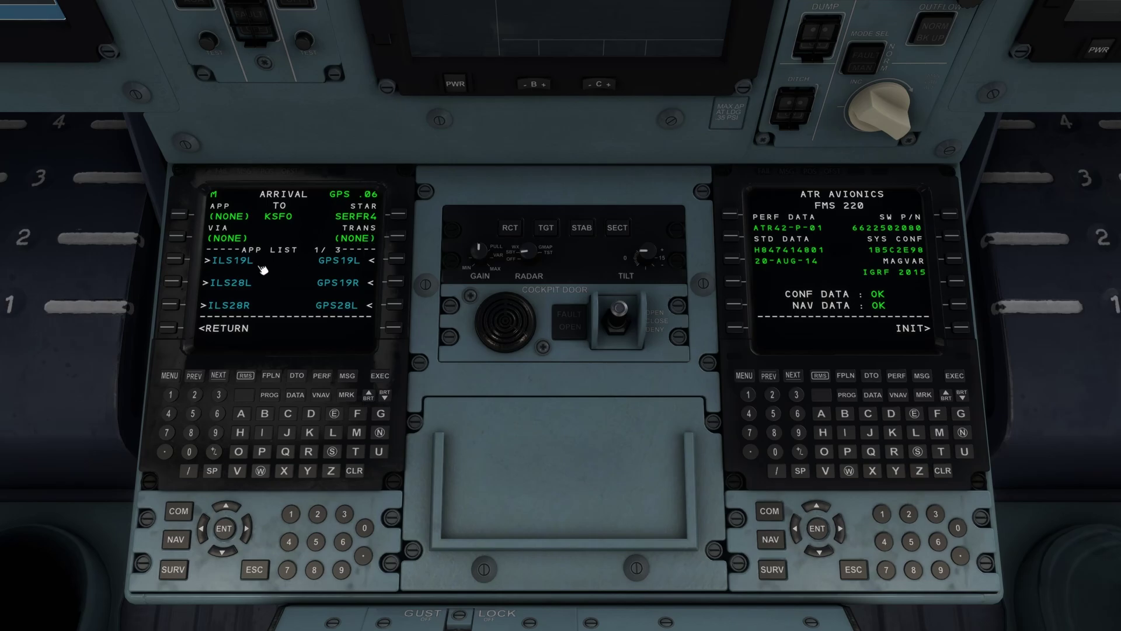
pyautogui.click(176, 283)
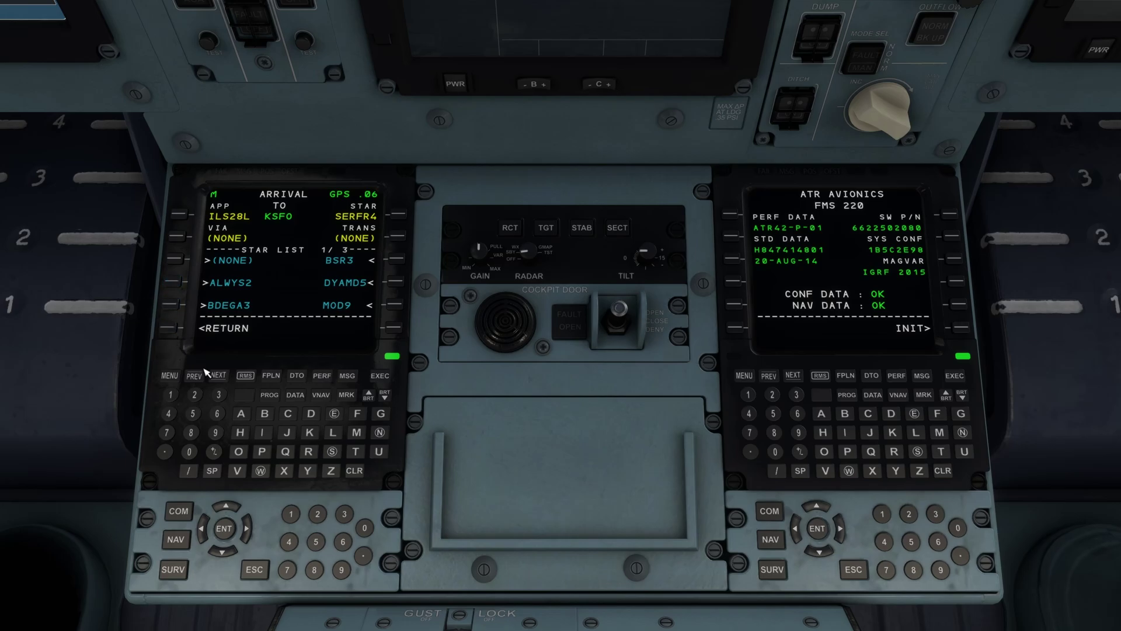
pyautogui.click(220, 376)
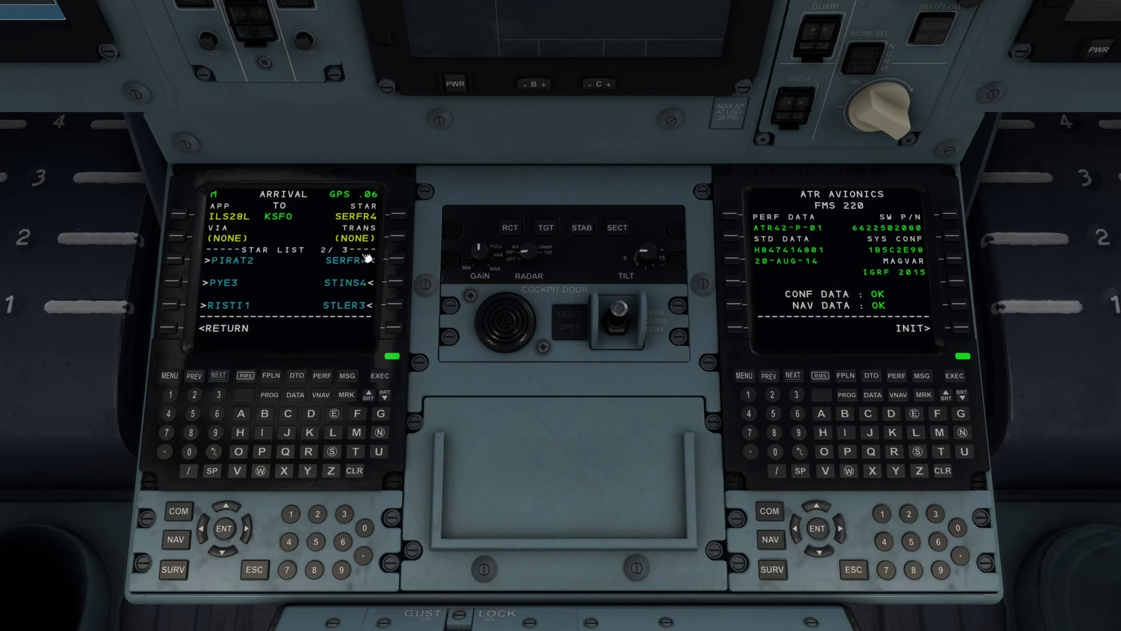
pyautogui.click(397, 259)
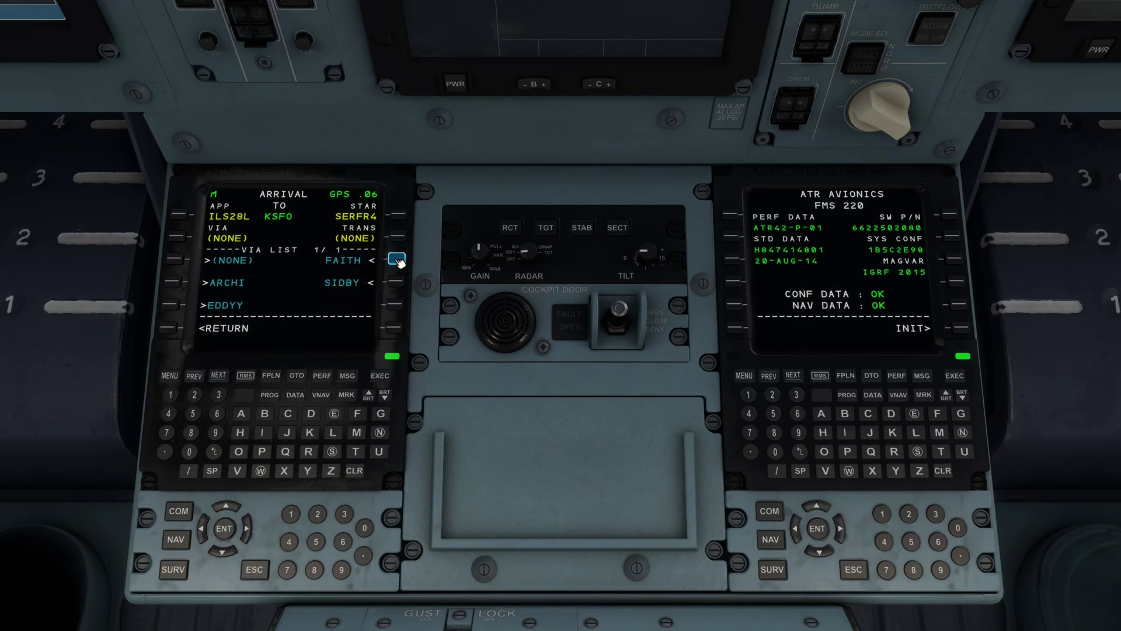
pyautogui.click(170, 305)
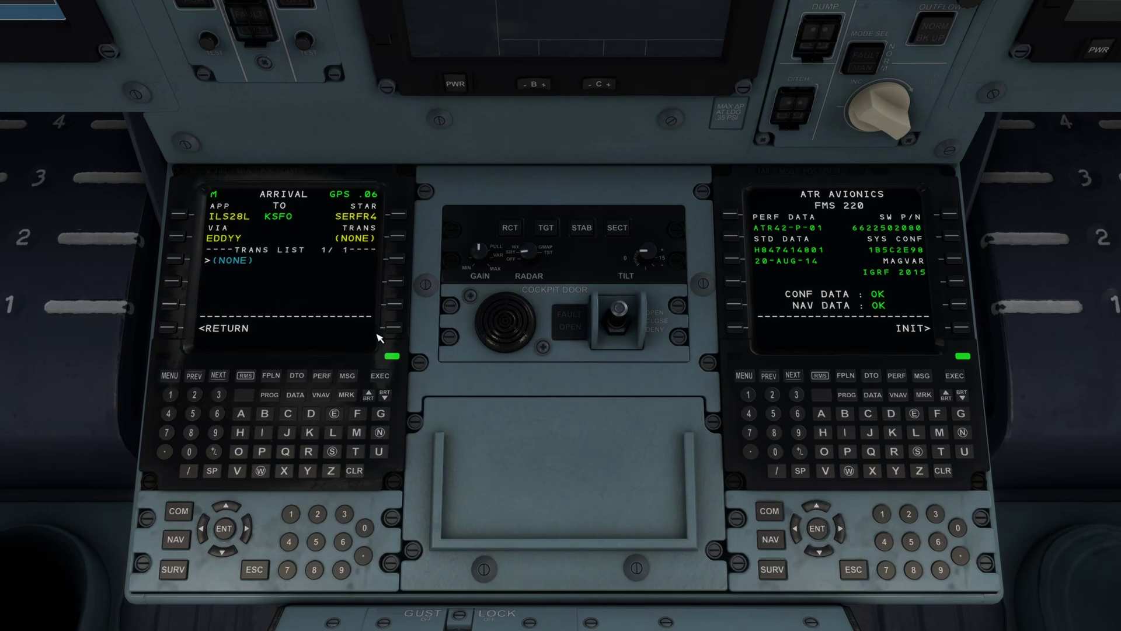
pyautogui.click(380, 377)
# Page through the updated flight plan to RW28L and OLYMM.
pyautogui.click(379, 376)
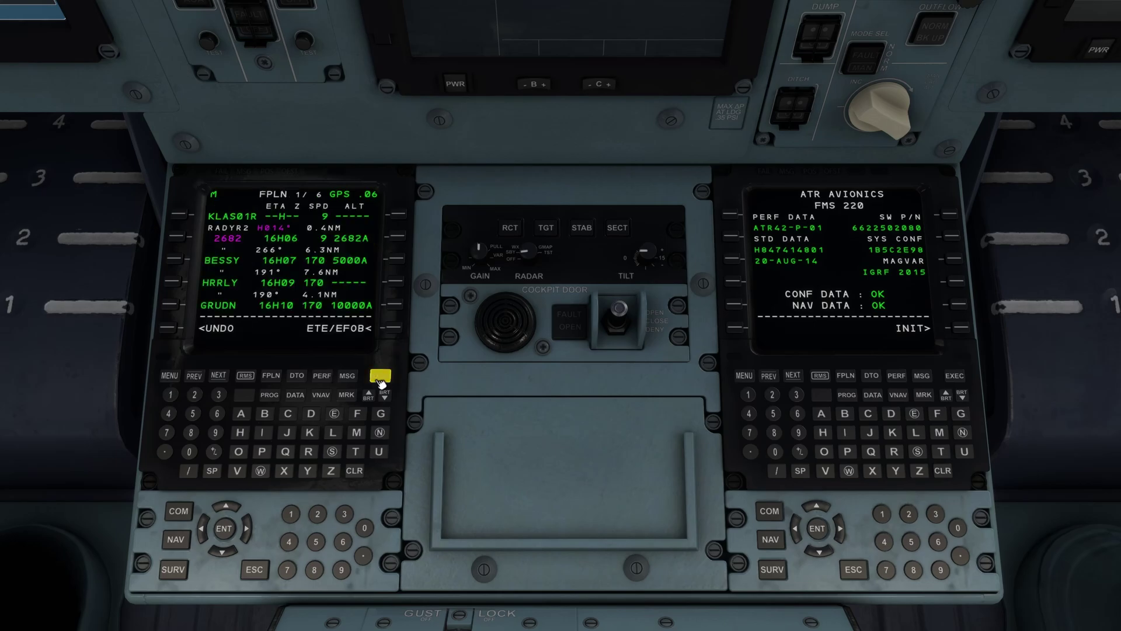
pyautogui.click(219, 376)
pyautogui.click(218, 376)
pyautogui.click(218, 376)
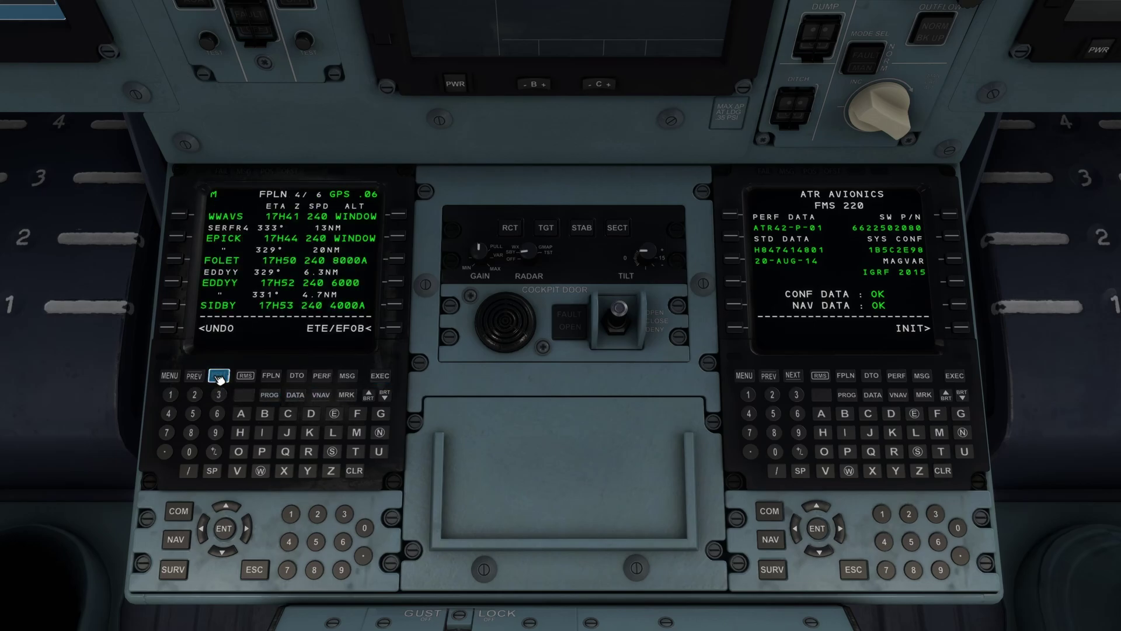
pyautogui.click(219, 375)
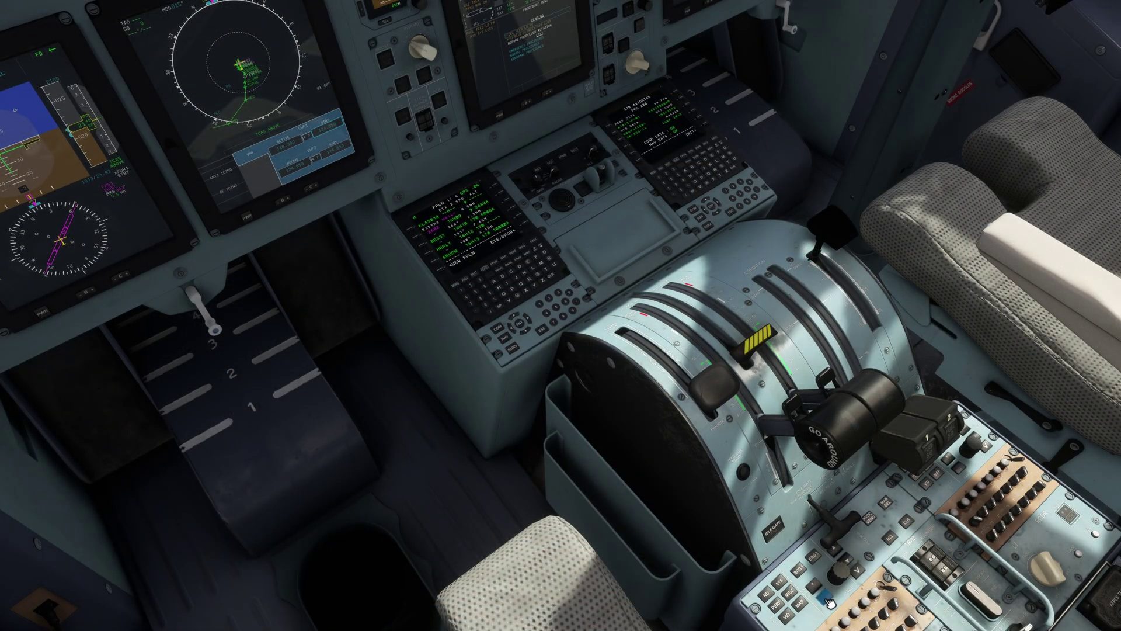
# Adjust the ND range with the EFIS range knob and switch on WX/TERR returns.
pyautogui.scroll(-2, 826, 599)
pyautogui.scroll(2, 825, 600)
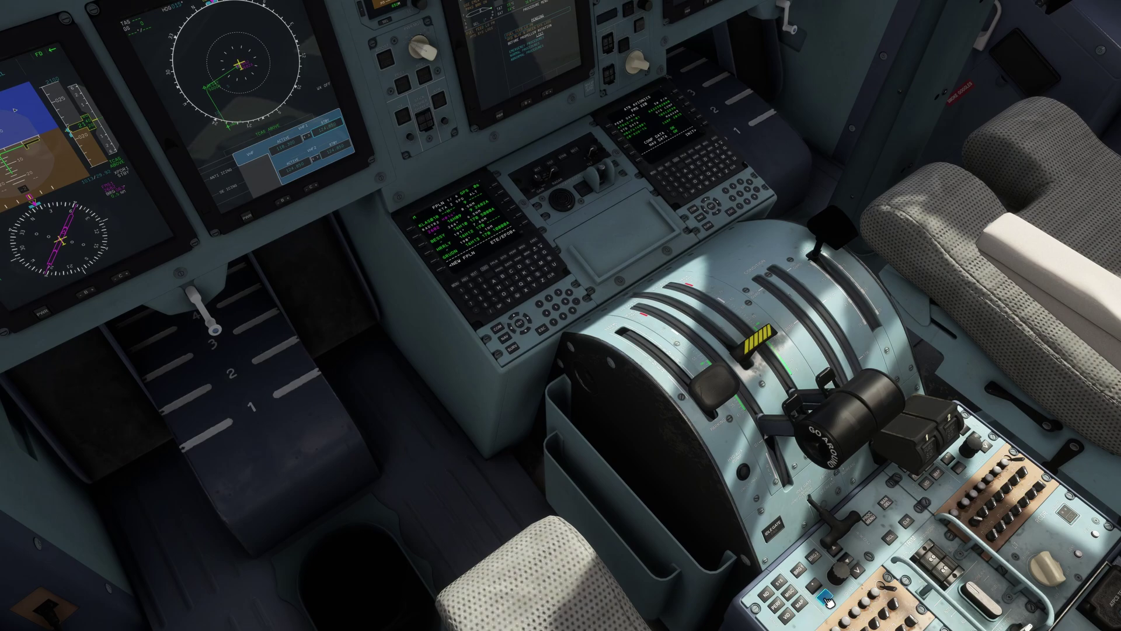
pyautogui.scroll(1, 817, 590)
pyautogui.scroll(-2, 817, 590)
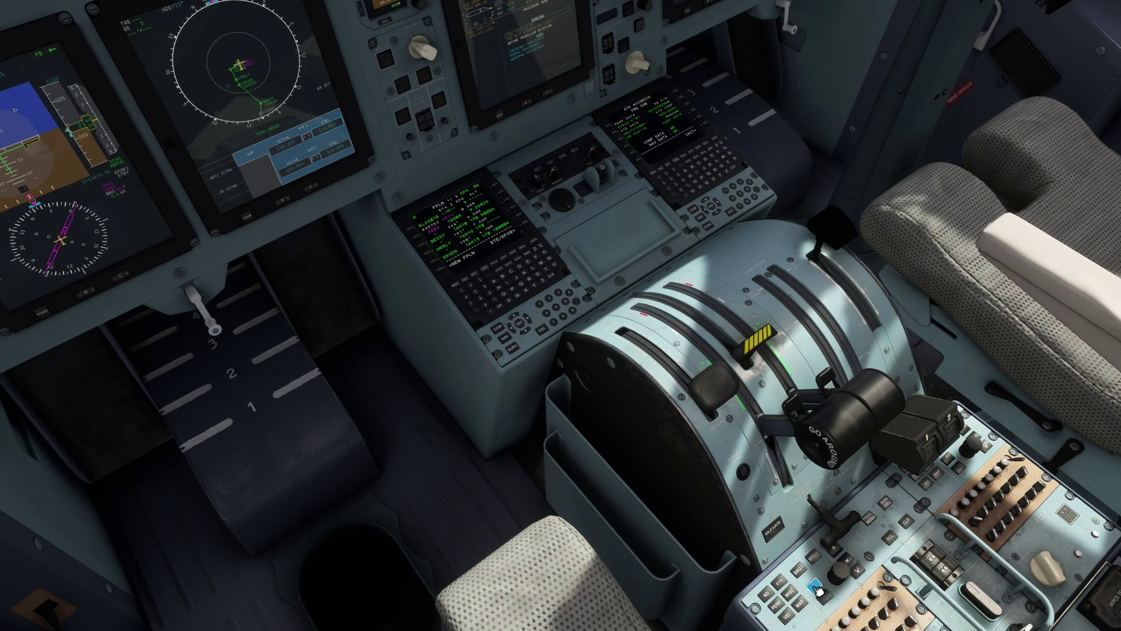
pyautogui.click(817, 590)
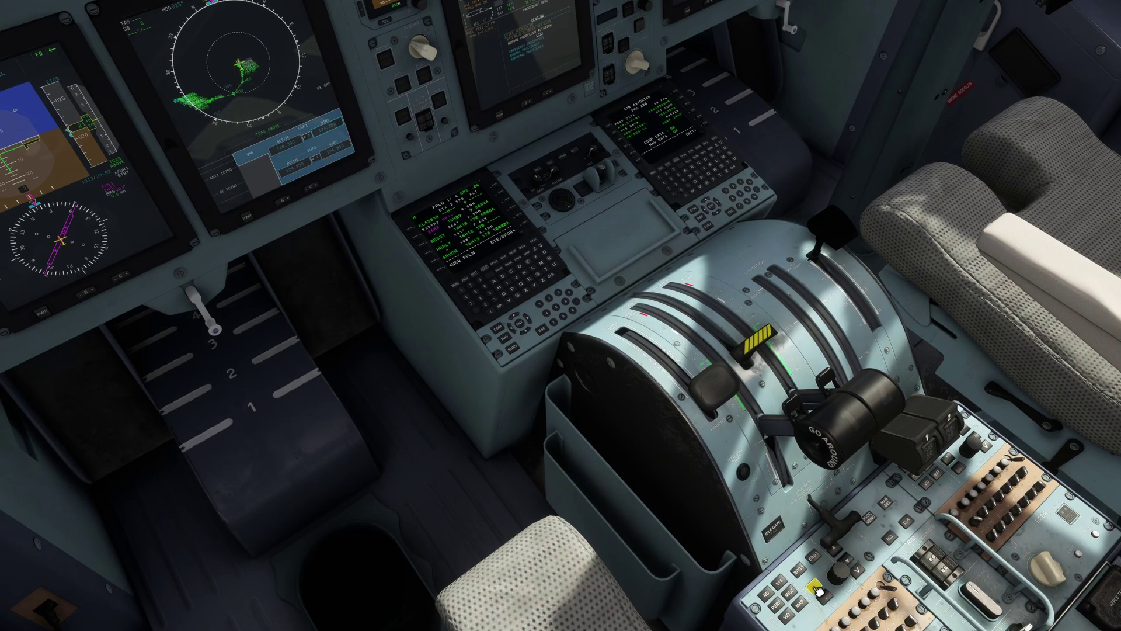